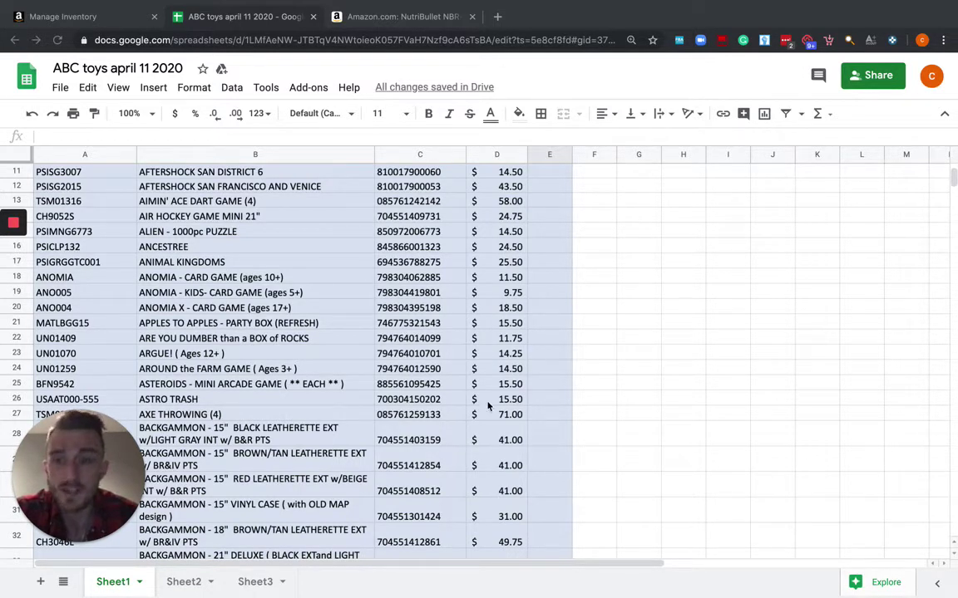
Step: Search the price list sheet for "monop" and go to the matching product names
scroll(489, 405, down, 5)
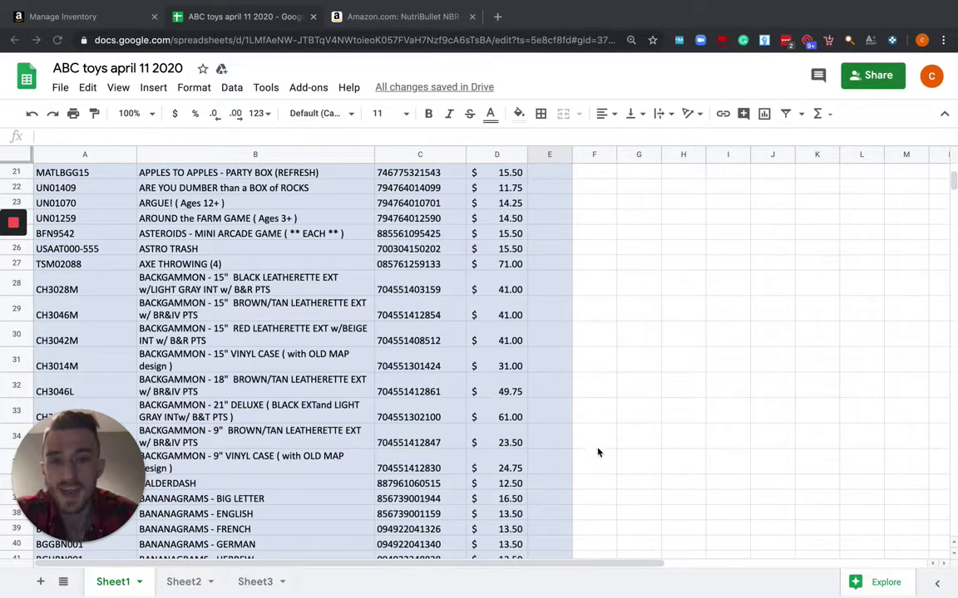
click(634, 173)
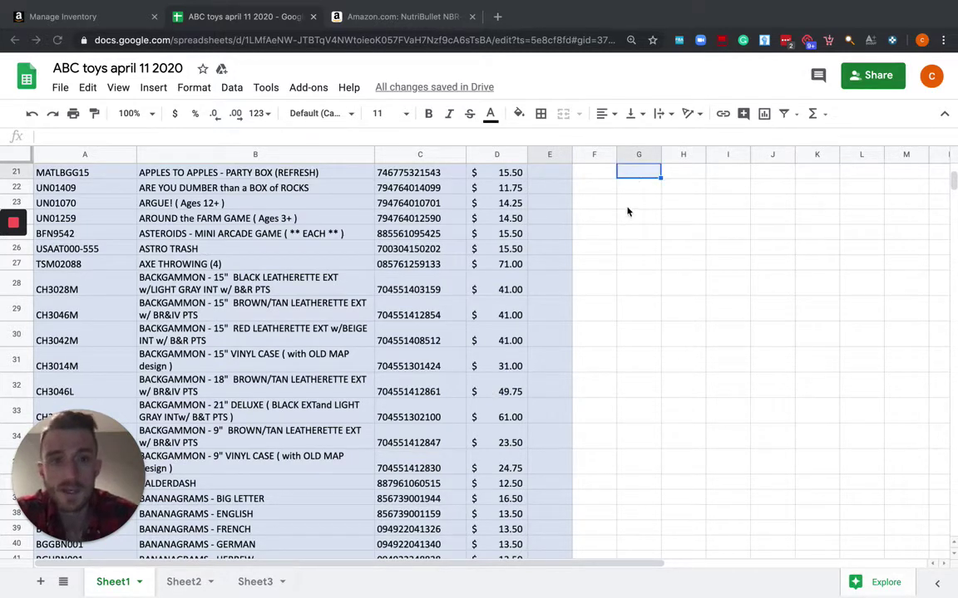
click(628, 207)
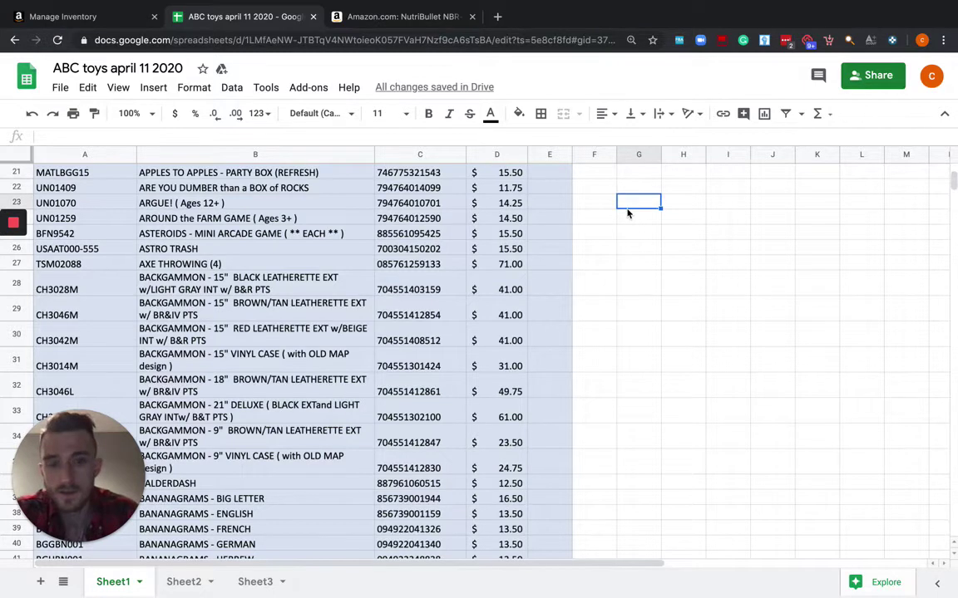
key(ctrl+f)
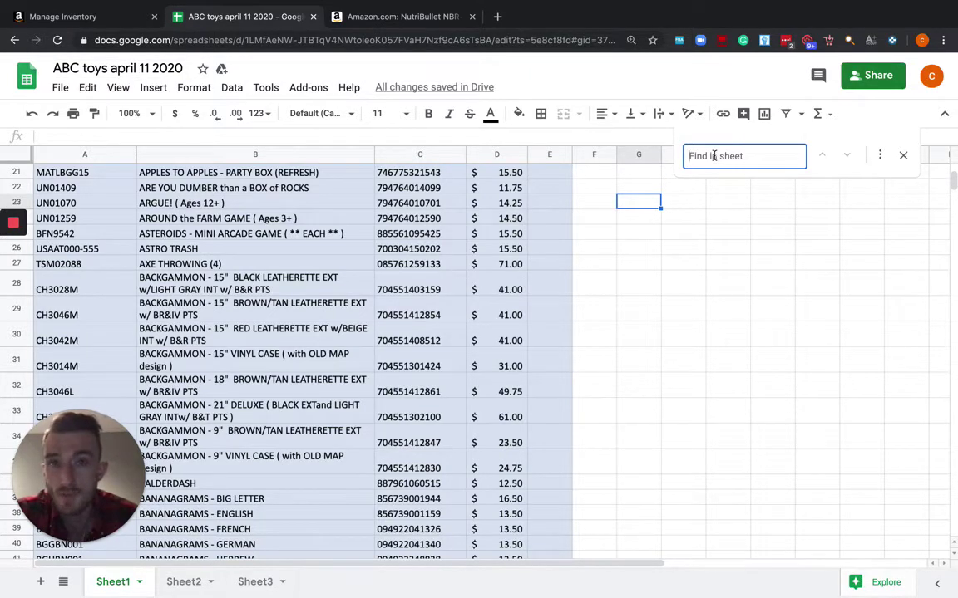
text(monop)
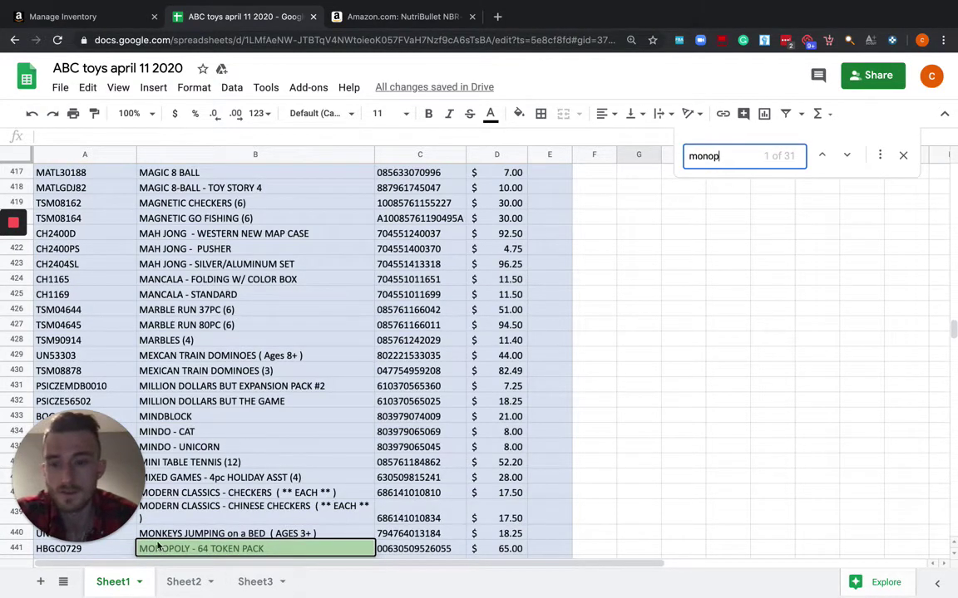
scroll(154, 532, down, 3)
scroll(167, 499, down, 3)
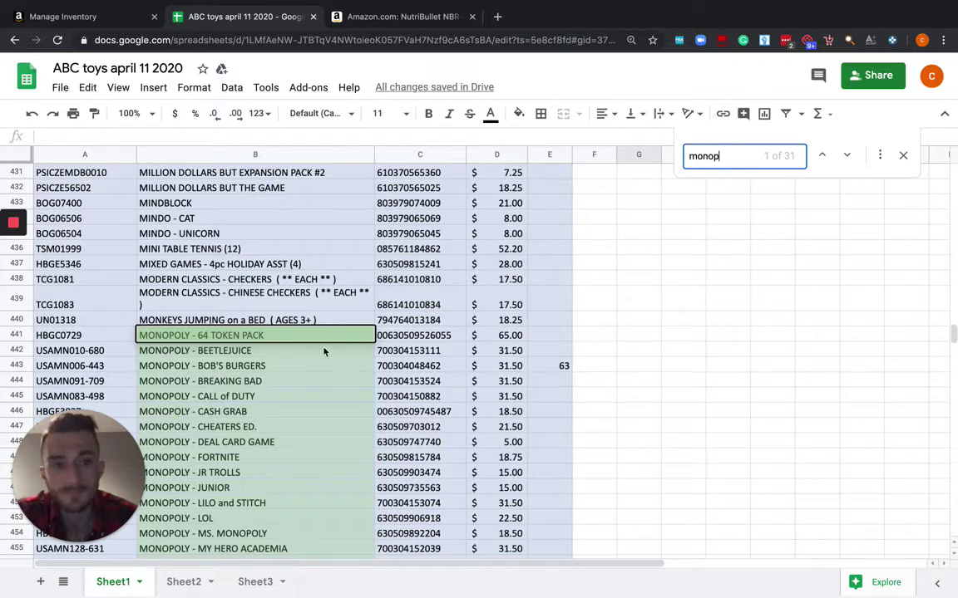
Step: Step through the Monopoly matches in the NAME column until the search wraps around to MONOPOLY - BEETLEJUICE, and close the search
key(Return)
key(Return)
key(Return)
key(Return)
key(Return)
key(Return)
key(Return)
key(Return)
key(Return)
key(Return)
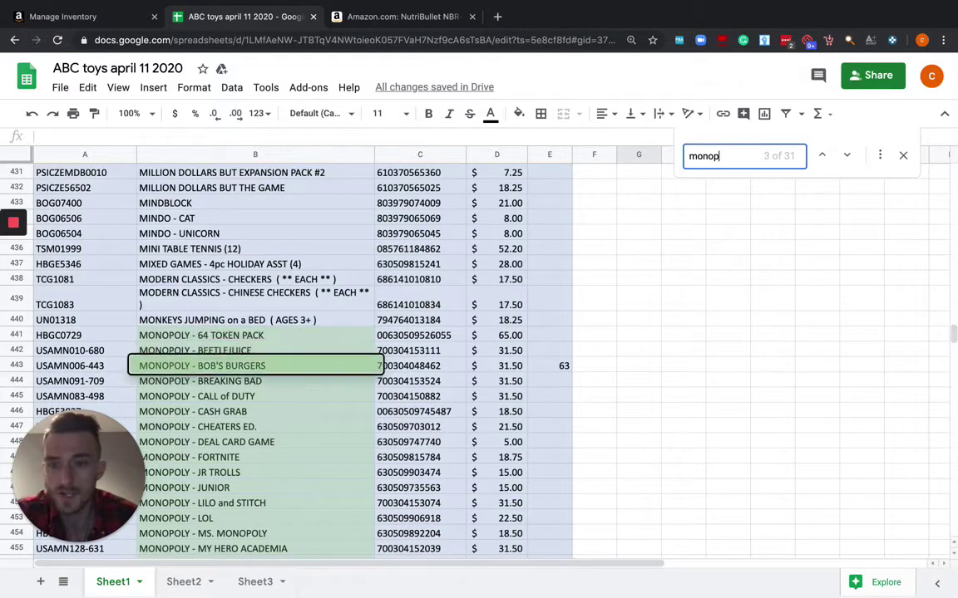
key(Return)
key(Return)
key(Return)
key(Return)
key(Return)
key(Return)
key(Return)
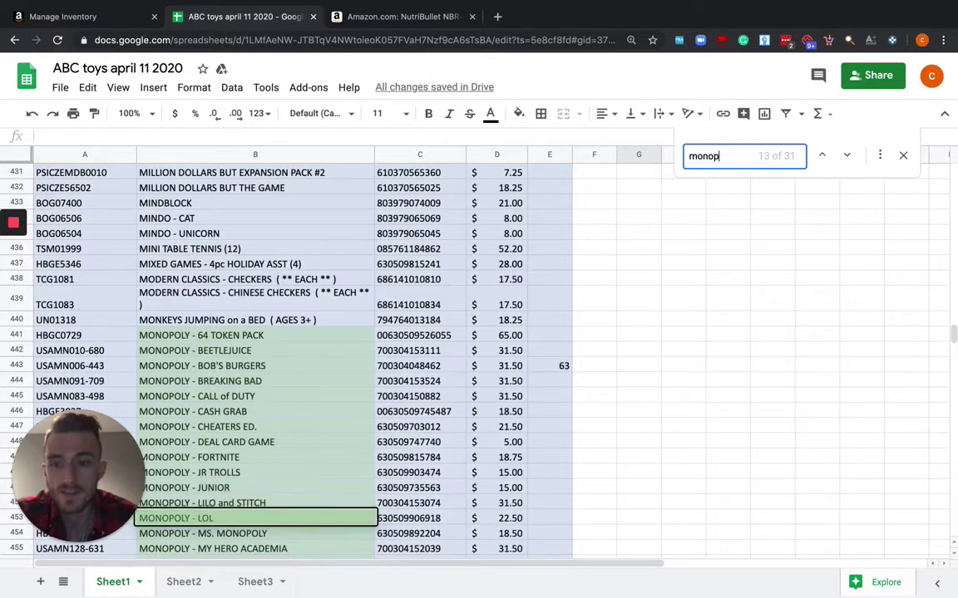
key(Return)
key(Return)
key(Return)
key(Return)
key(Return)
key(Return)
key(Return)
key(Return)
key(Return)
key(Return)
key(Return)
key(Return)
key(Return)
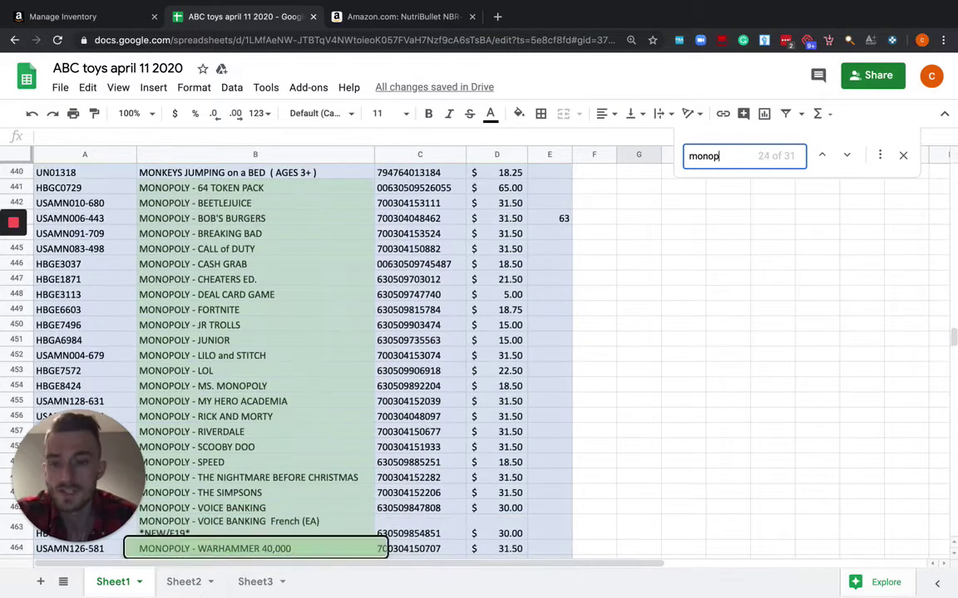
key(Return)
key(Return)
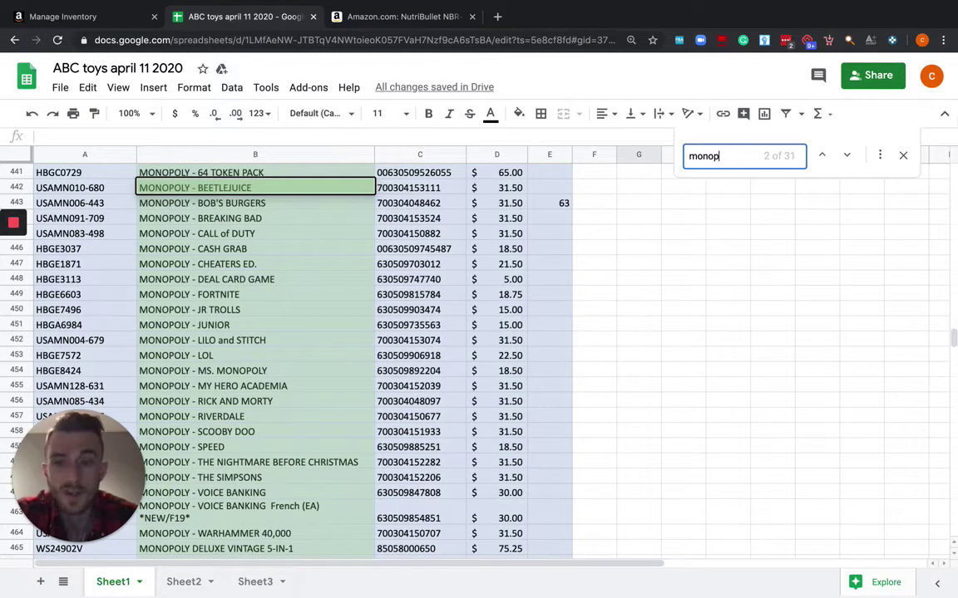
click(903, 155)
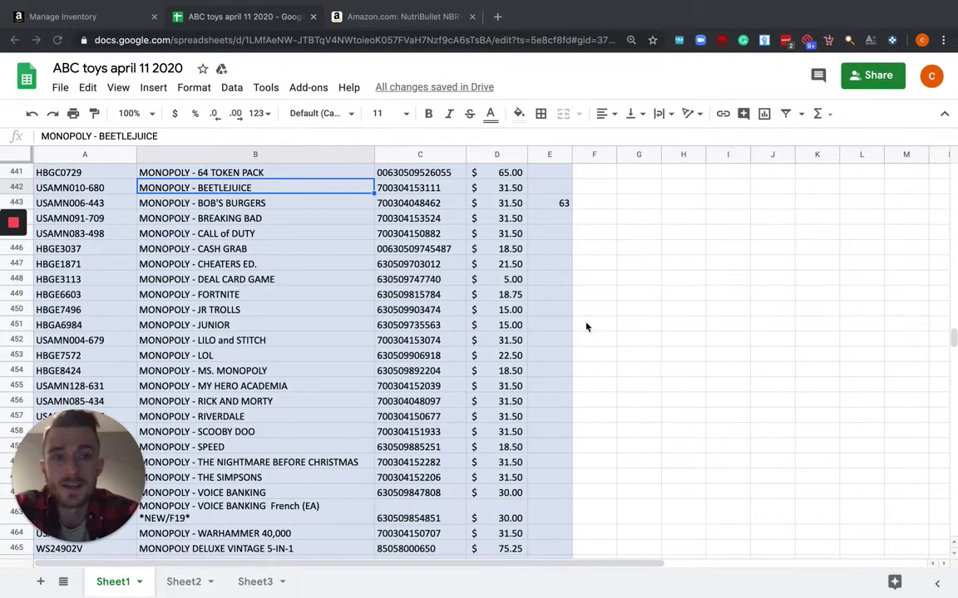
Step: Add the header "# of units" in cell E1 and widen column E to fit it
scroll(590, 325, up, 20)
scroll(601, 324, up, 20)
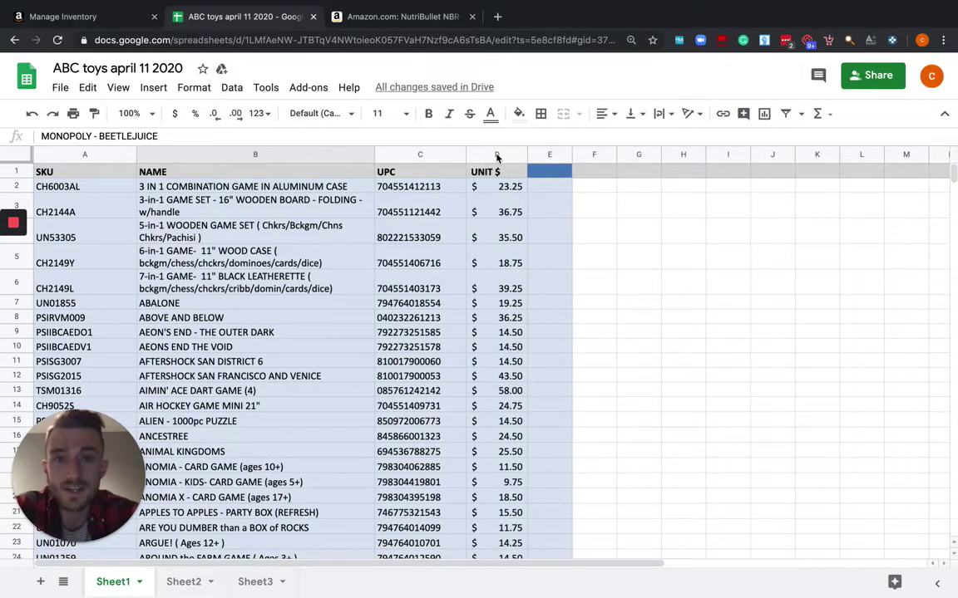
click(534, 188)
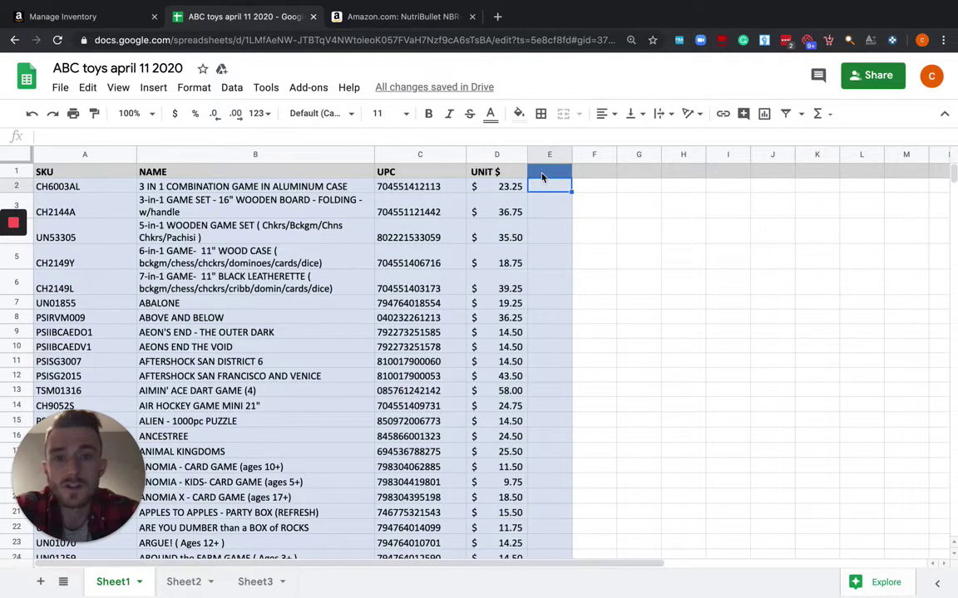
click(542, 173)
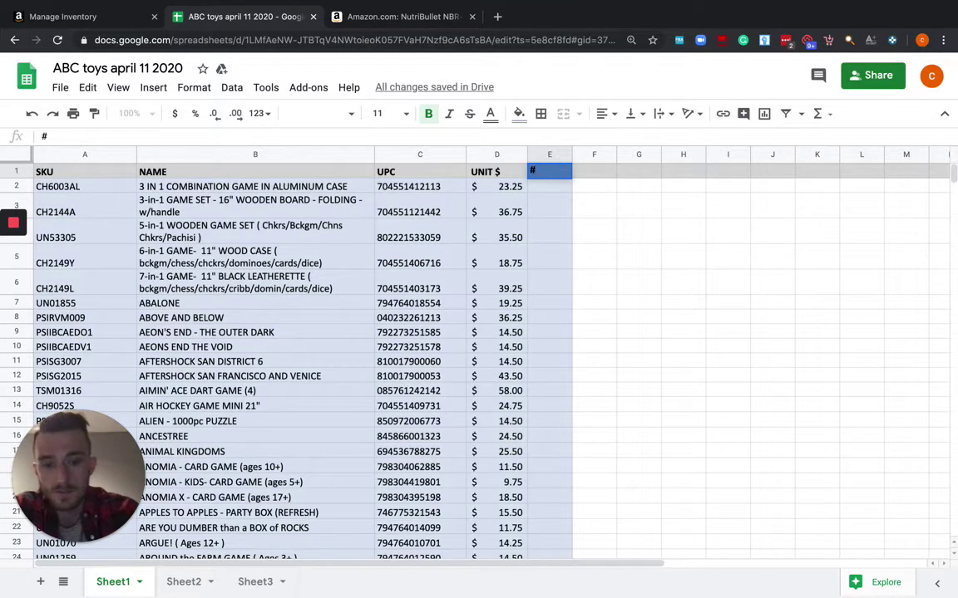
text(# of uni)
text(ts)
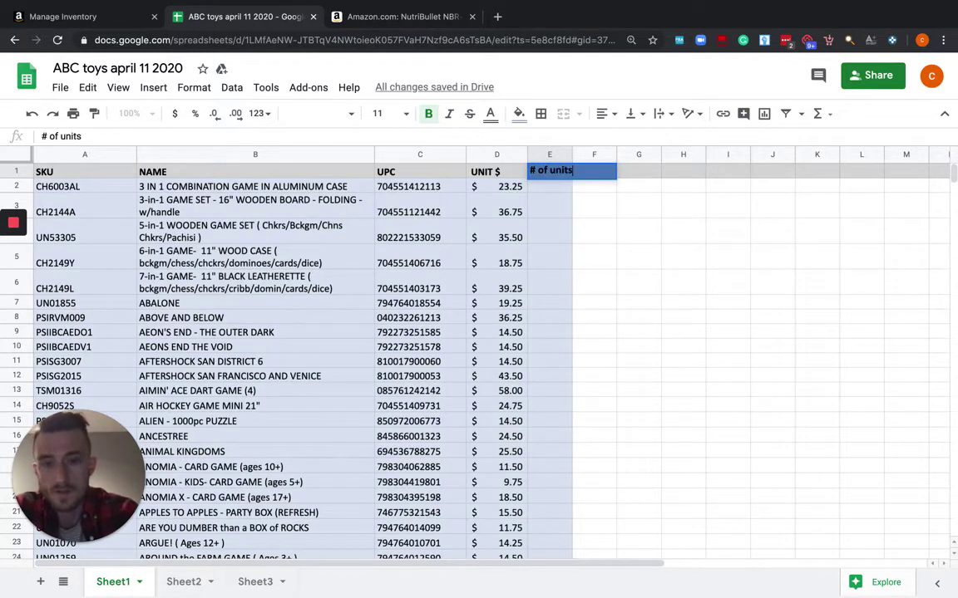
drag(571, 152, 594, 153)
click(615, 232)
Step: Fill the "# of units" header cell E1 with light gray to match the other headers
click(566, 177)
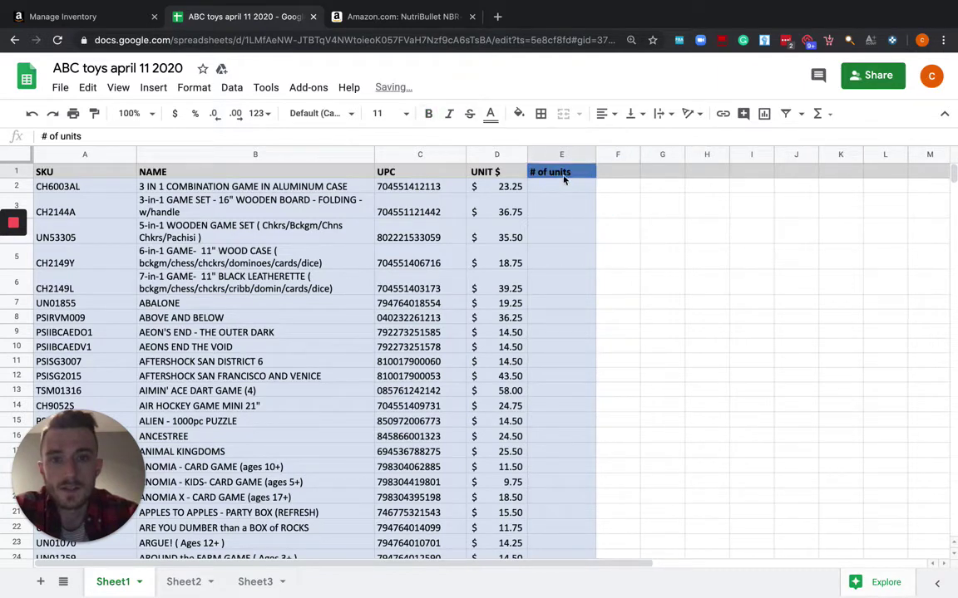
click(518, 113)
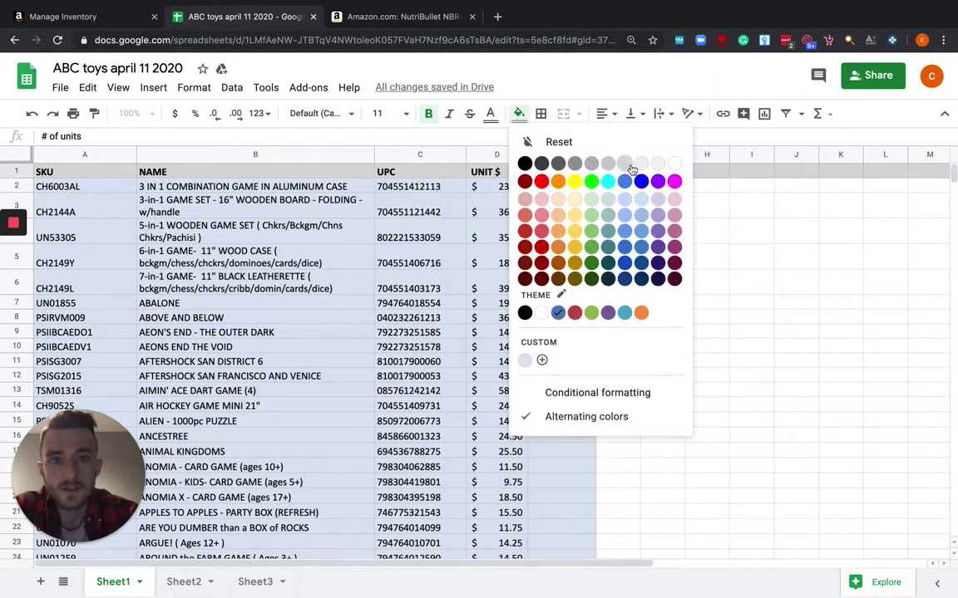
click(631, 163)
click(722, 316)
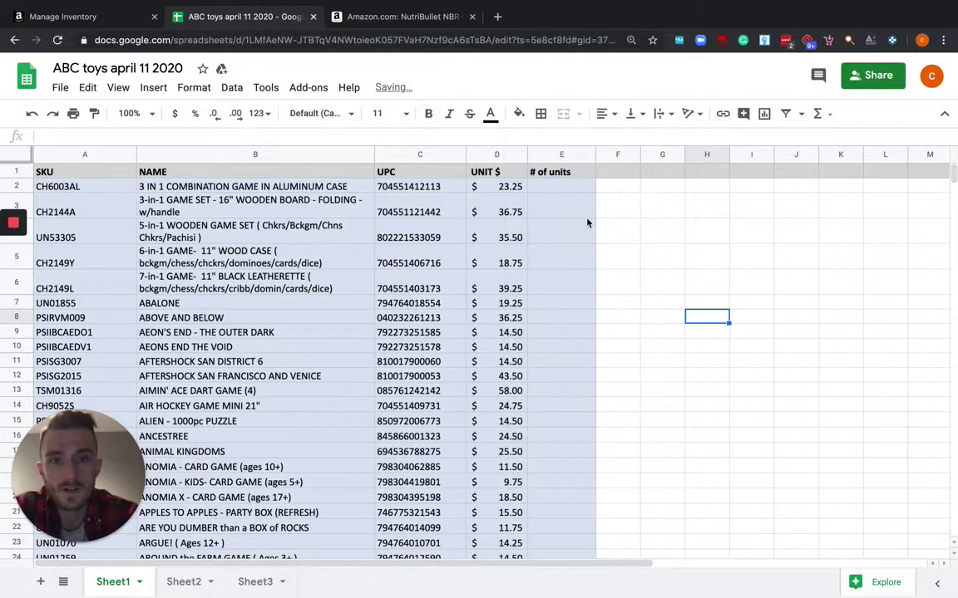
Step: Enter 10 as the number of units in E2 and add the header "total" in F1
click(546, 190)
text(10)
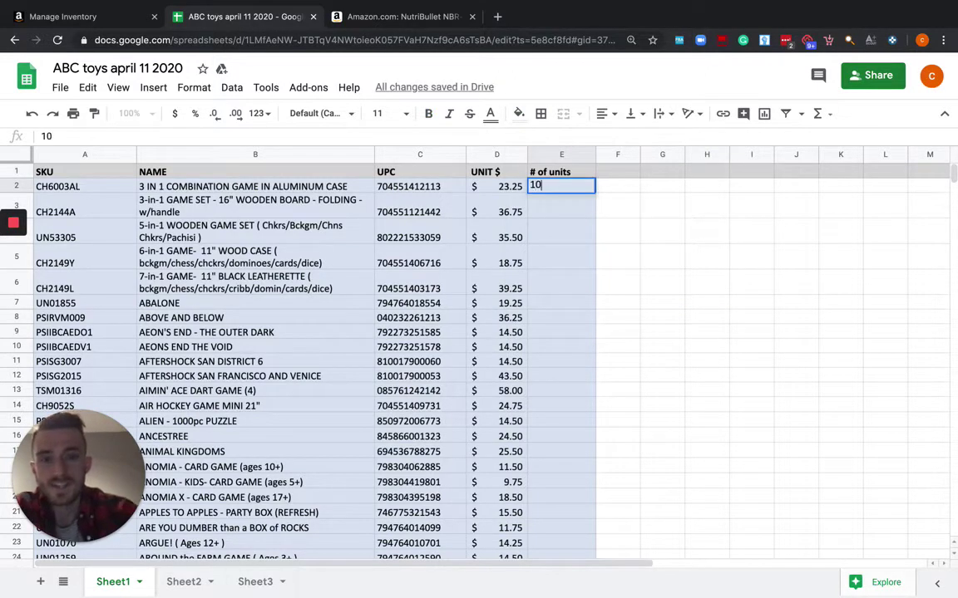
click(612, 171)
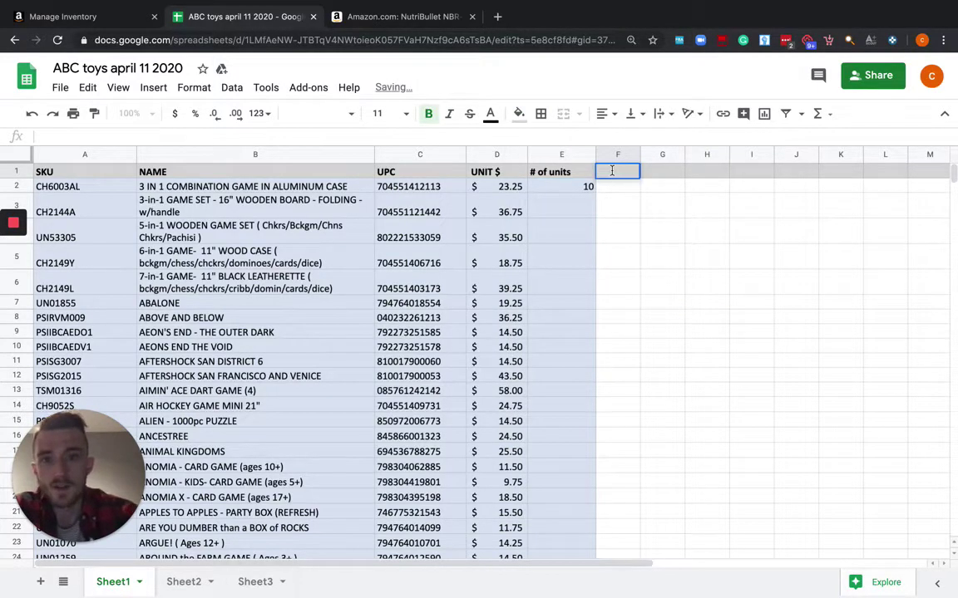
text(total)
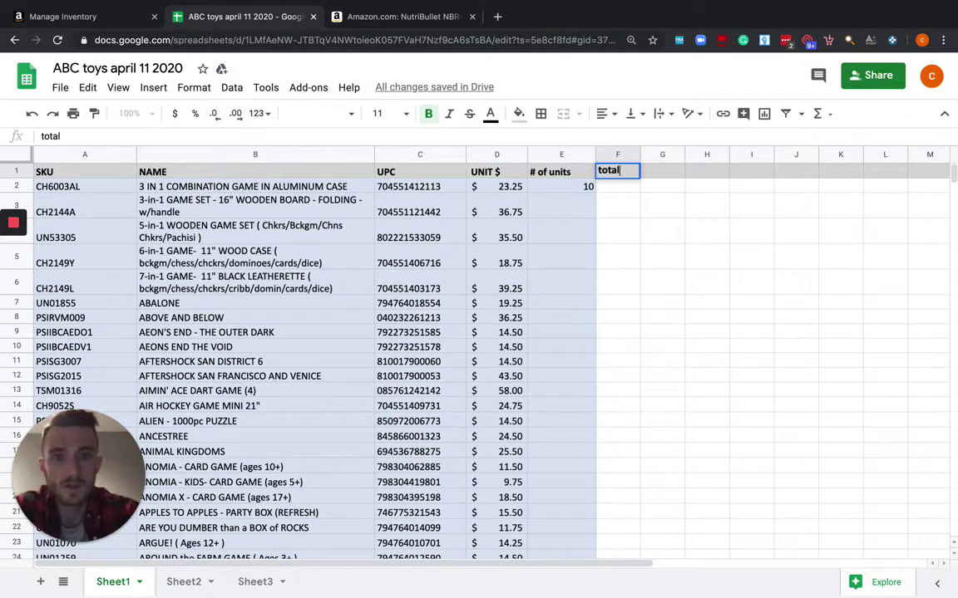
click(748, 237)
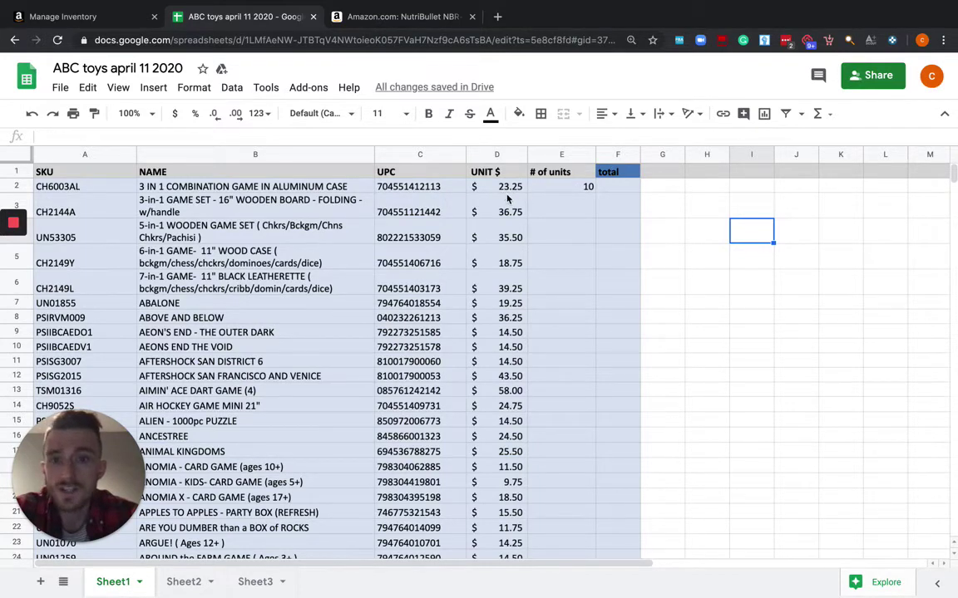
Step: Enter the formula =E2*D2 in F2 to multiply the number of units by the unit price
click(614, 191)
double_click(612, 189)
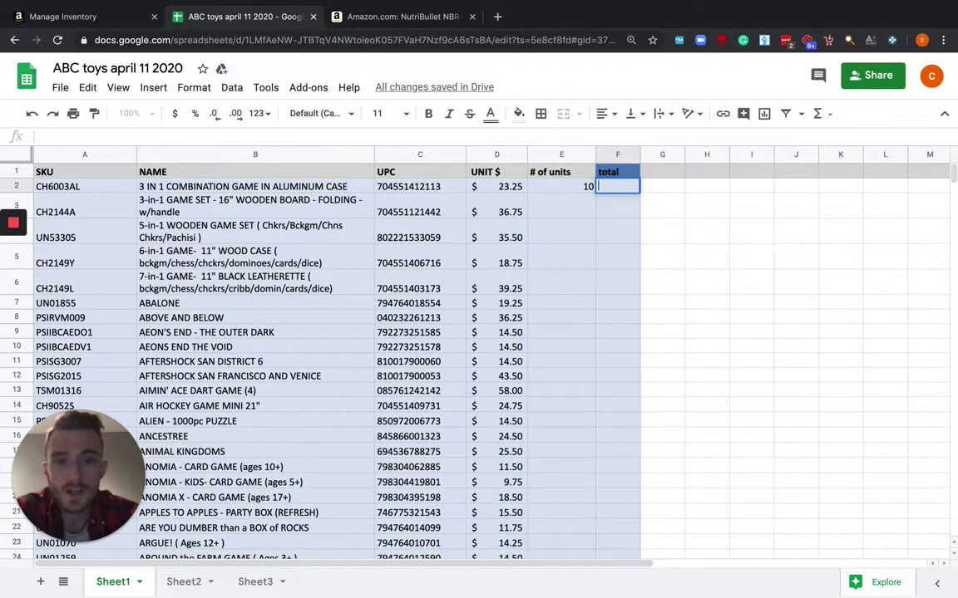
text(=)
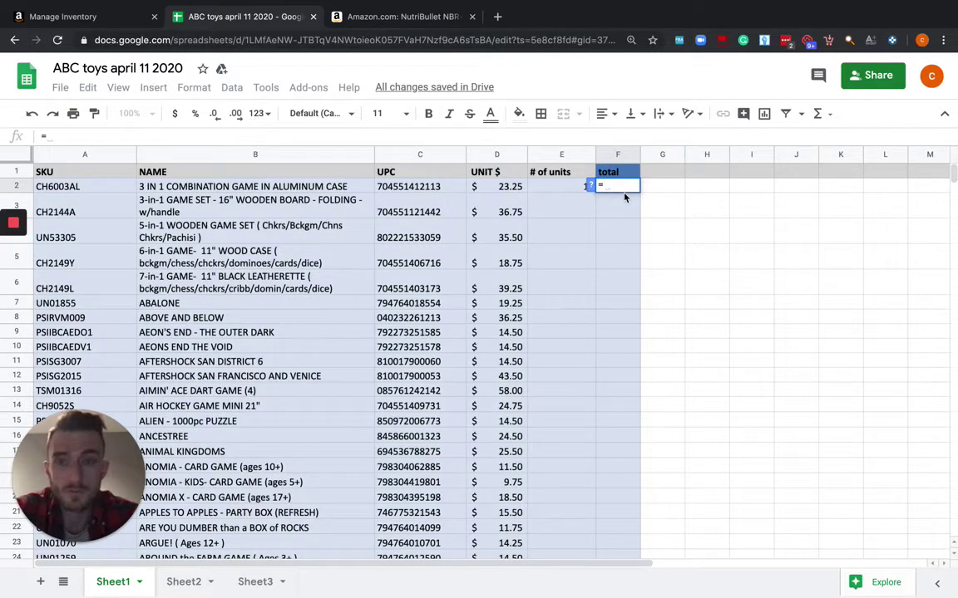
click(562, 190)
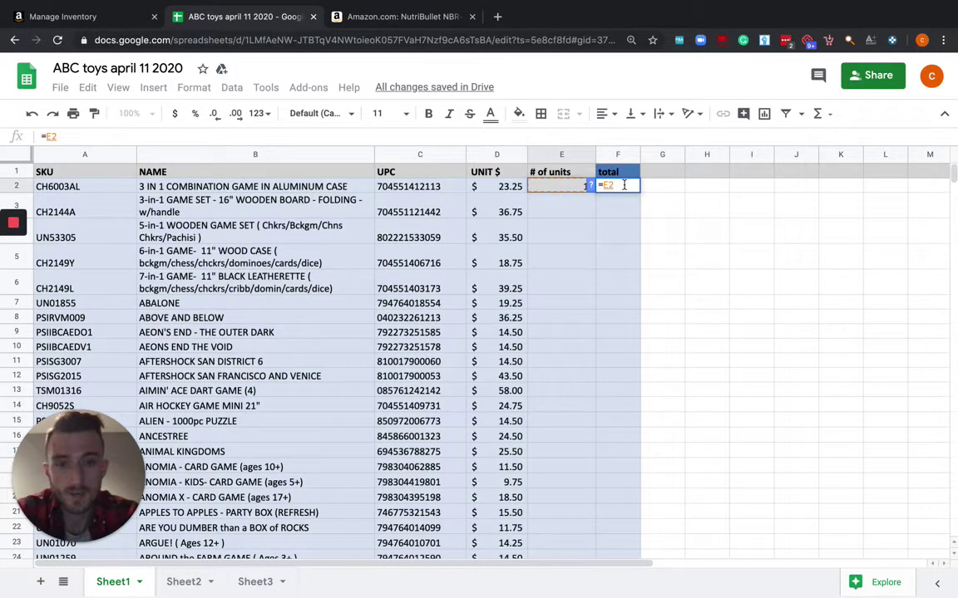
text(*)
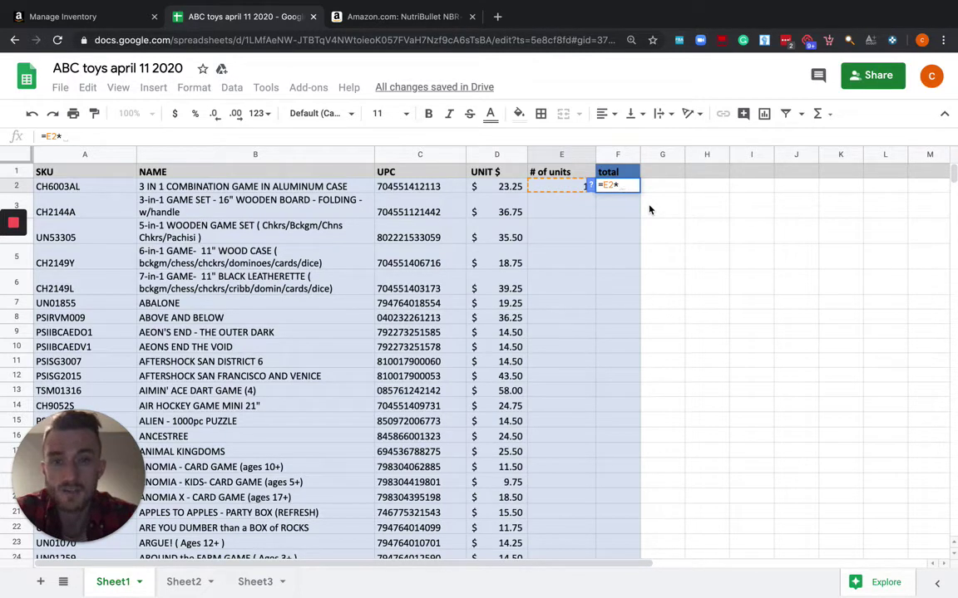
click(508, 191)
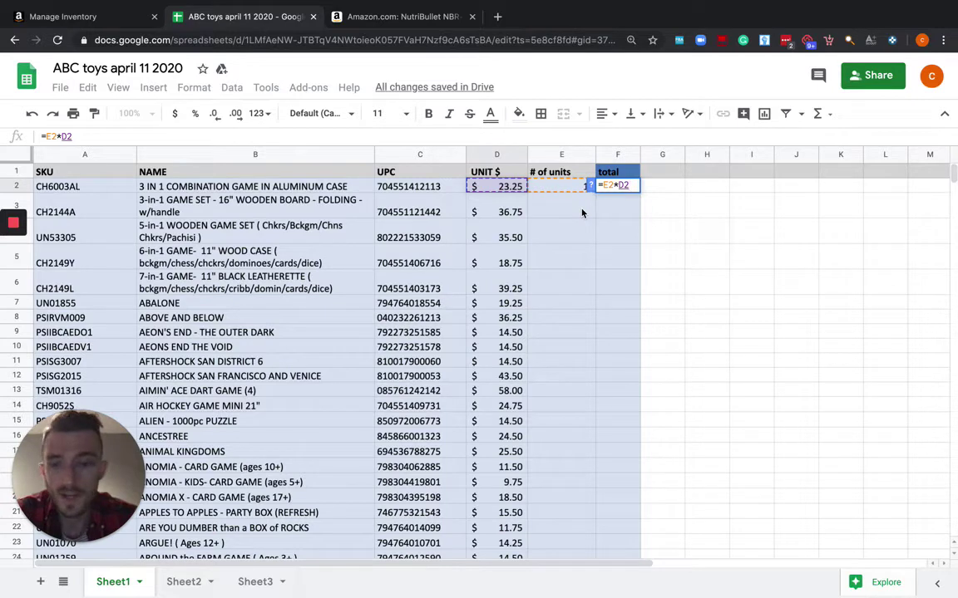
key(Return)
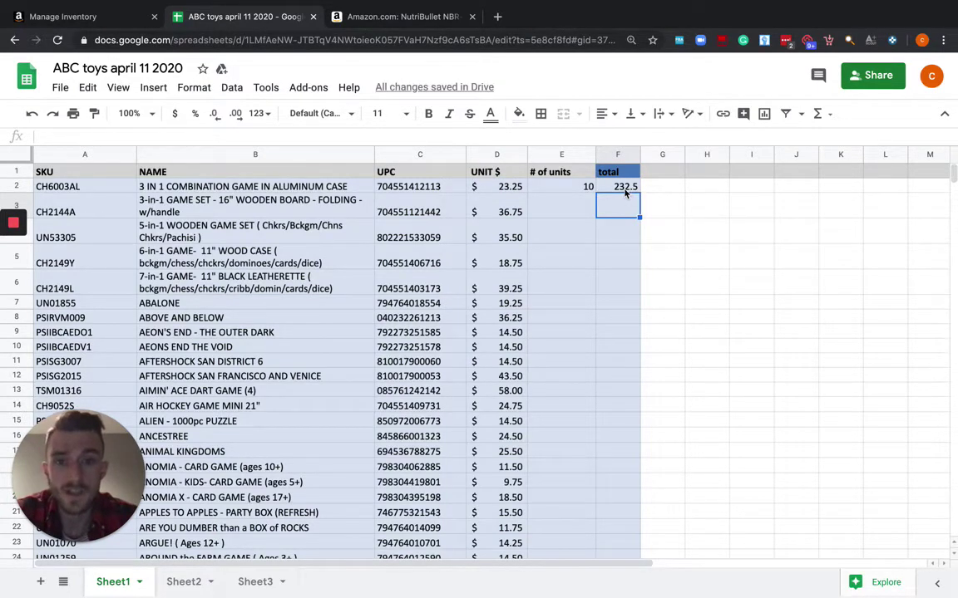
Step: Enter 10 as the number of units for the second product in E3
click(556, 212)
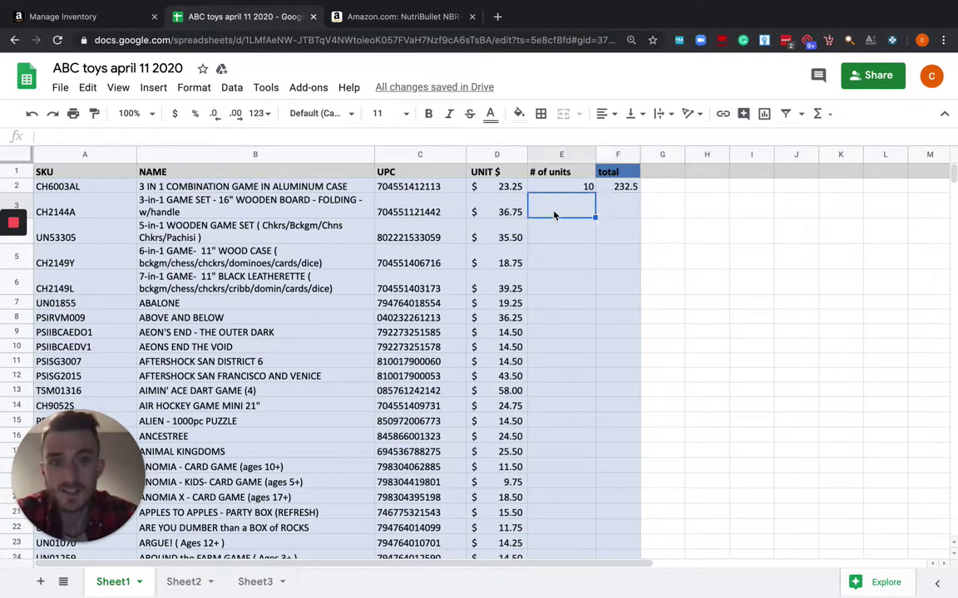
text(10)
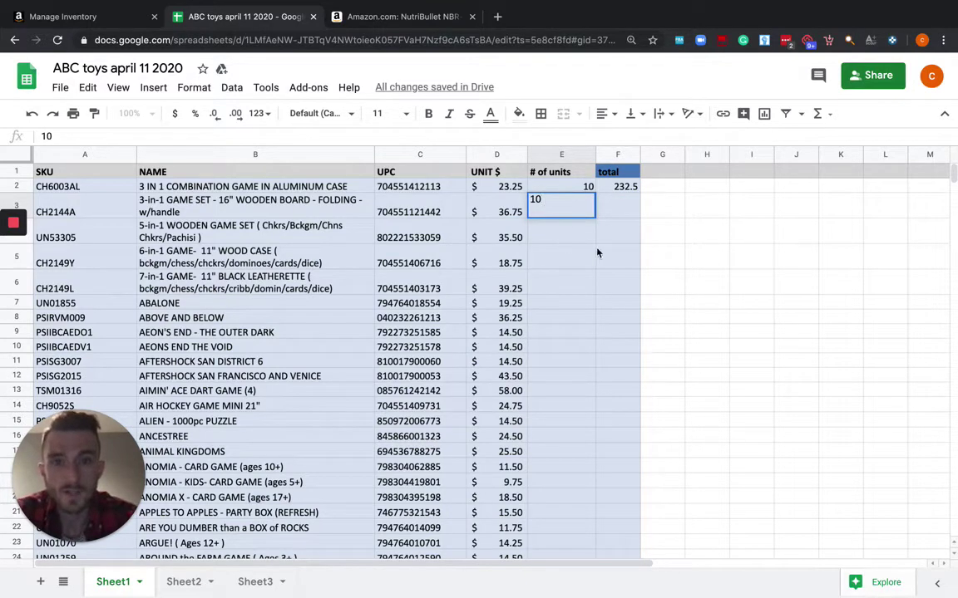
key(Return)
key(Down)
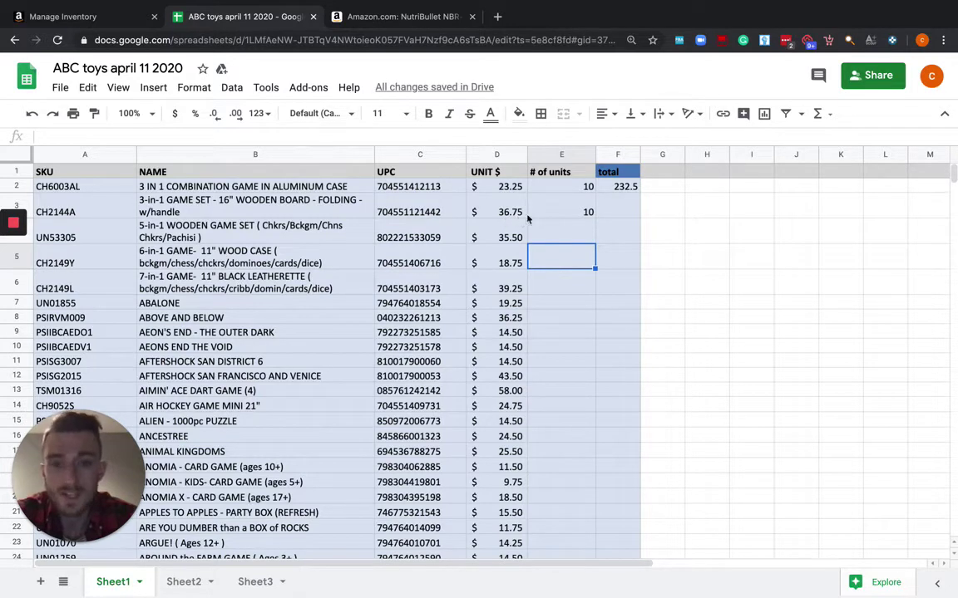
Step: Enter the formula =E3*D3 in F3 to multiply the second product's units by its unit price
click(612, 212)
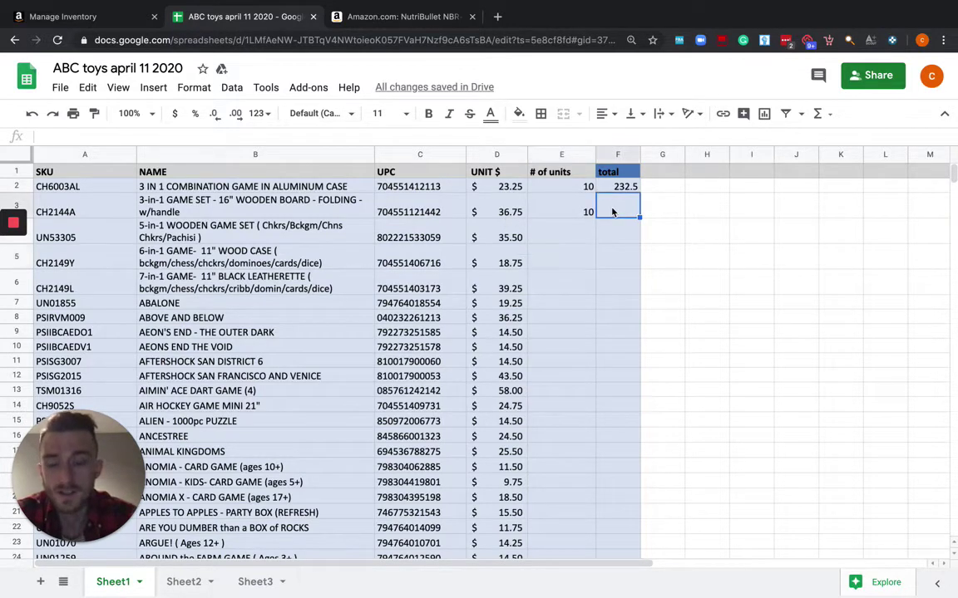
double_click(610, 205)
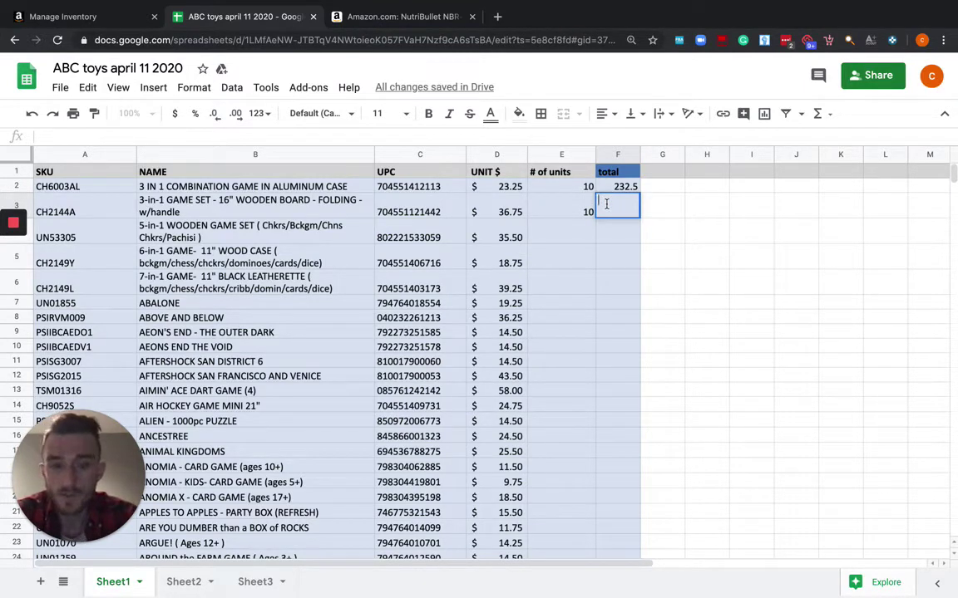
text(=)
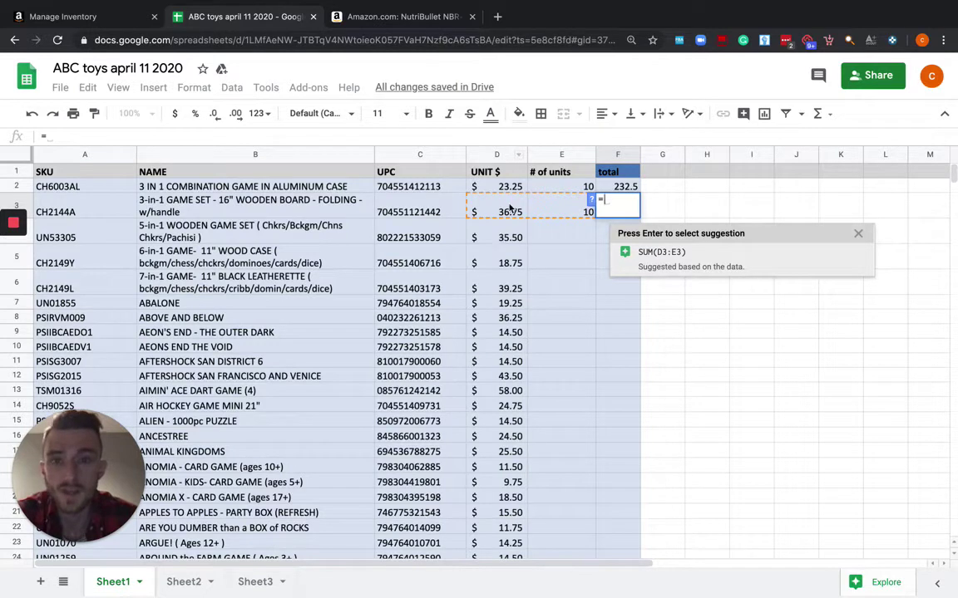
click(570, 216)
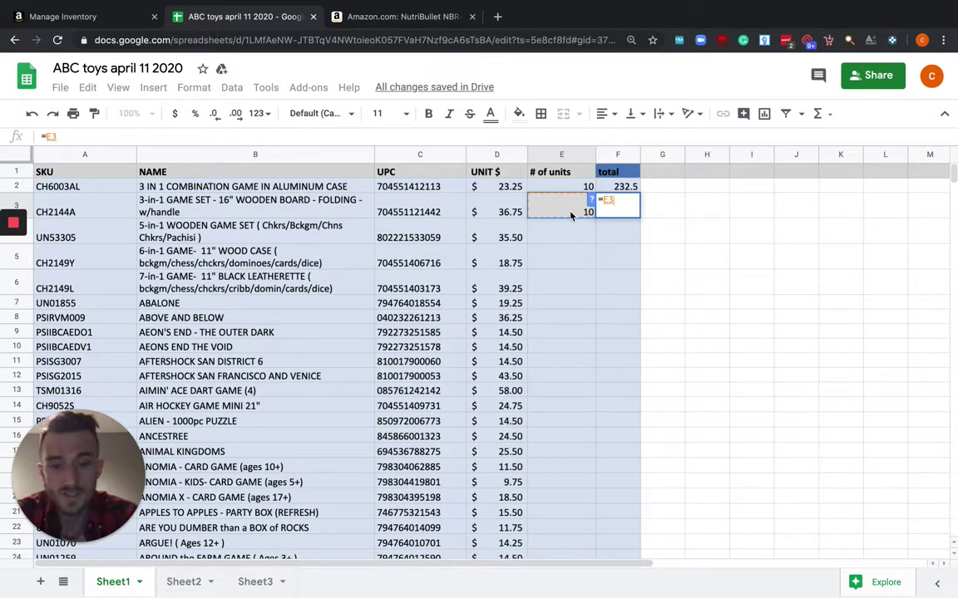
text(*)
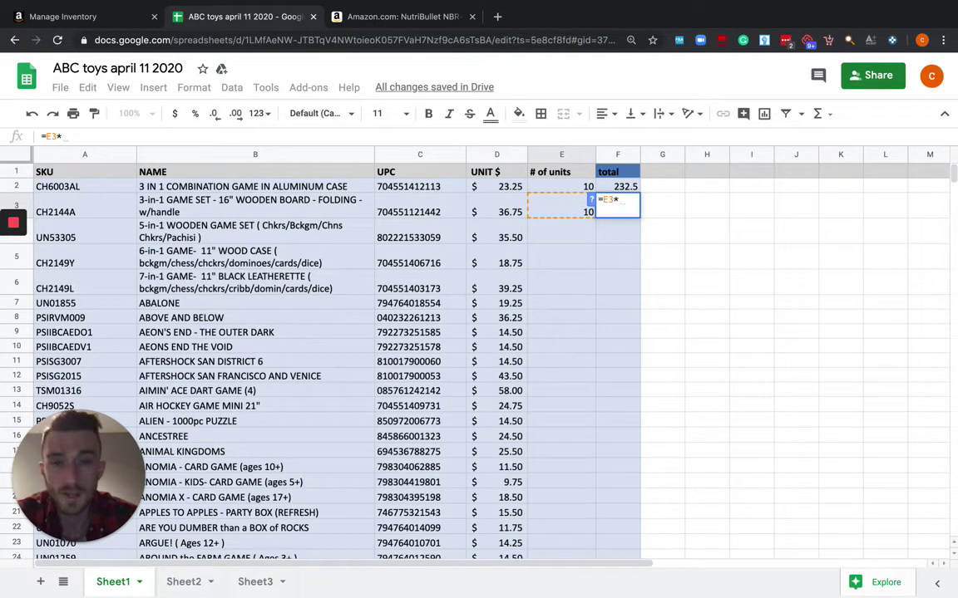
click(503, 213)
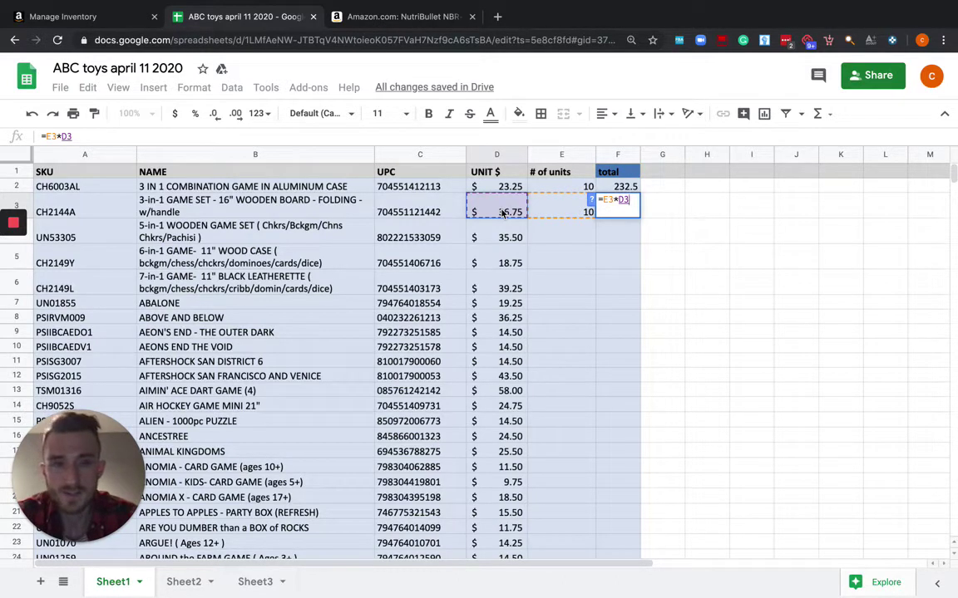
key(Return)
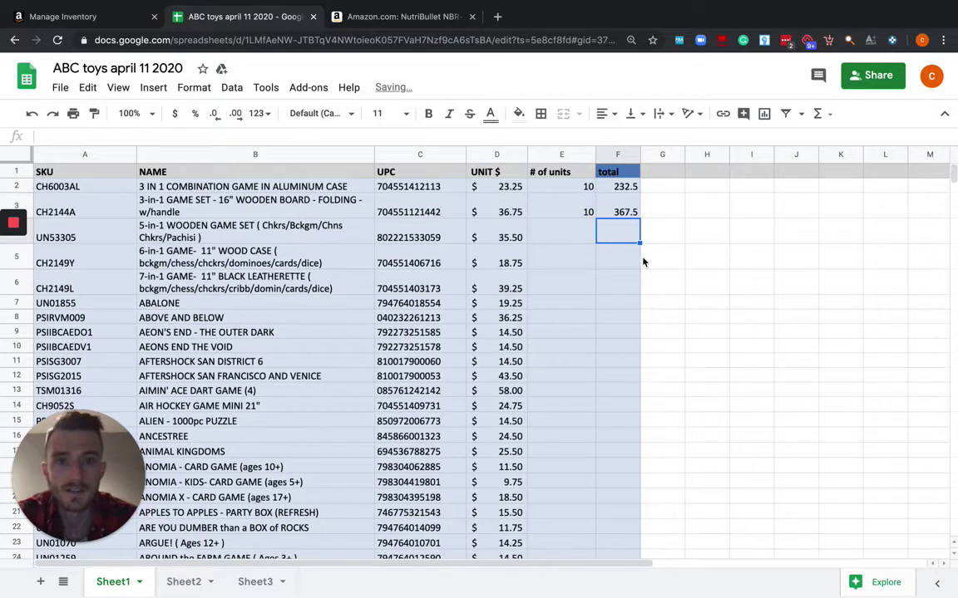
Step: Enter 10 as the number of units for each product in E4 through E10
click(580, 241)
double_click(581, 241)
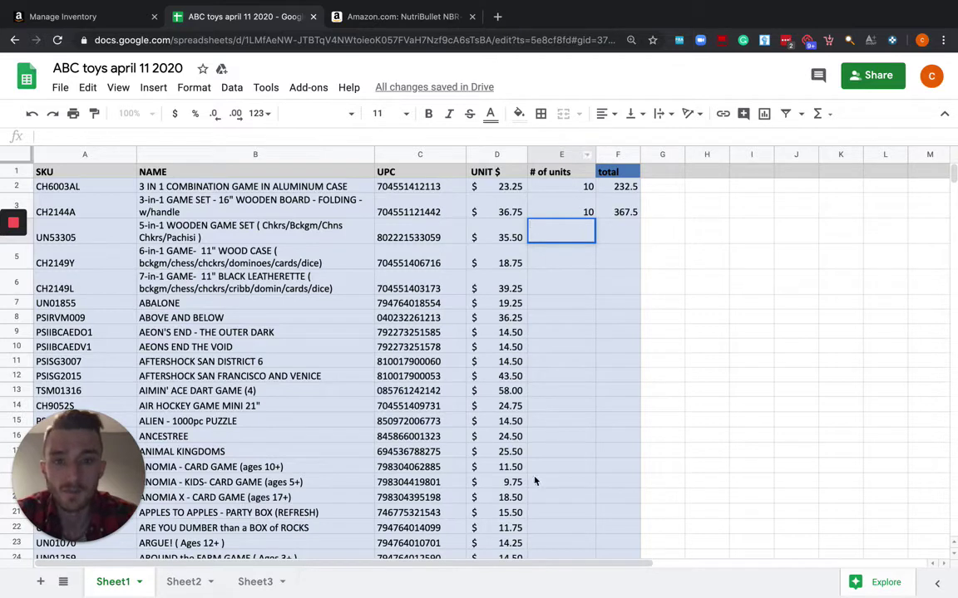
text(10)
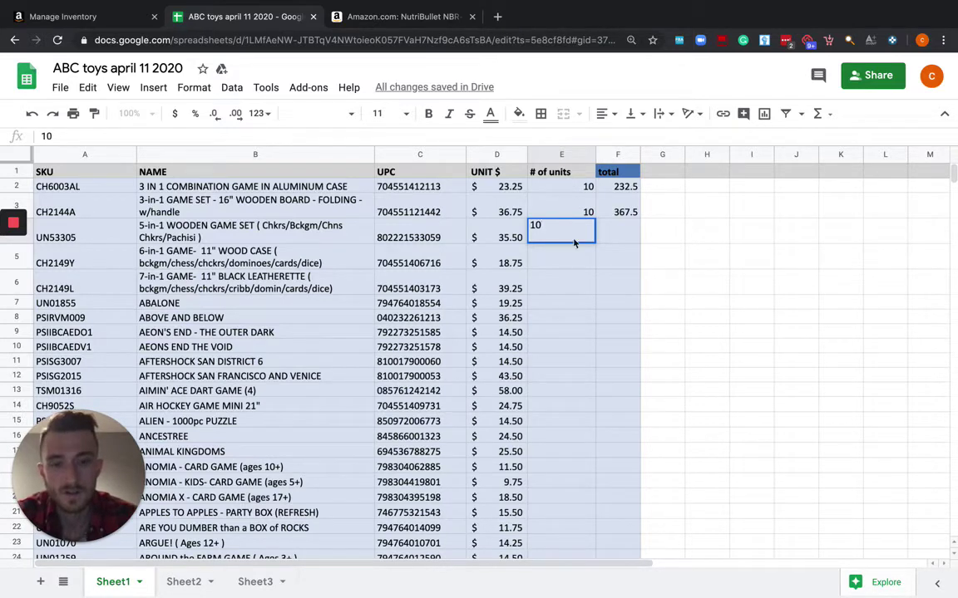
click(569, 261)
text(10)
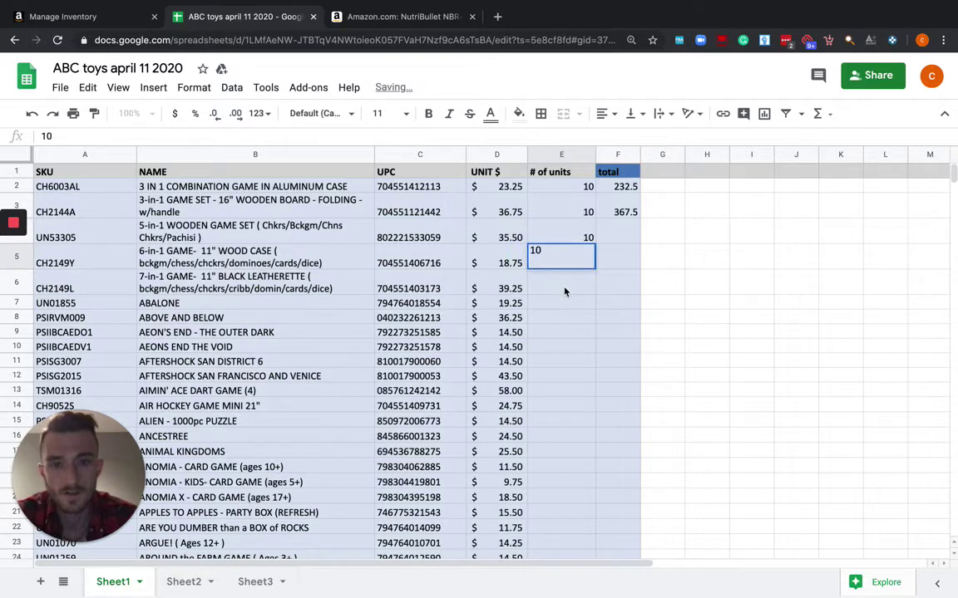
click(564, 291)
text(10)
click(560, 304)
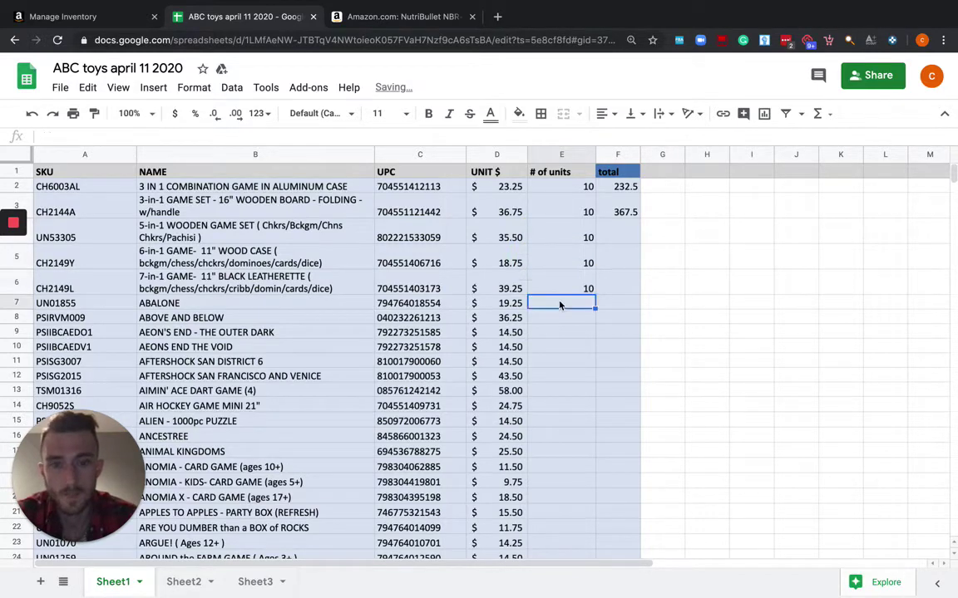
text(10)
click(551, 320)
text(10)
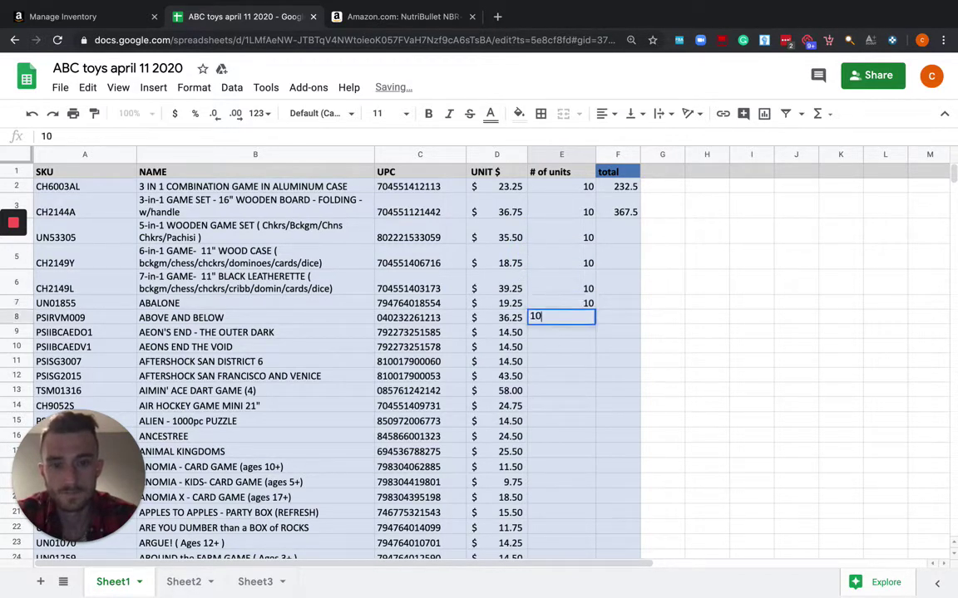
click(551, 337)
text(10)
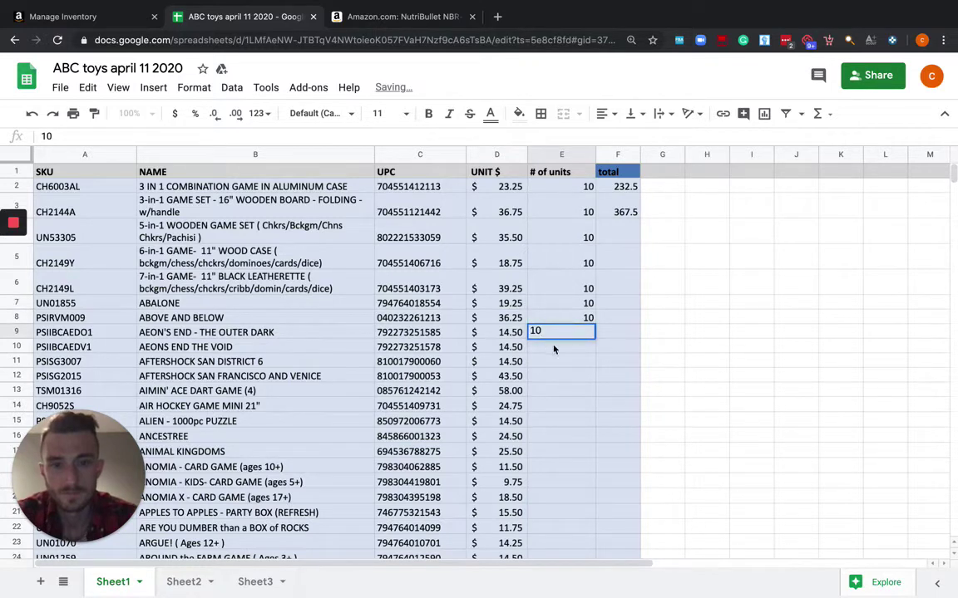
click(555, 347)
text(10)
click(558, 361)
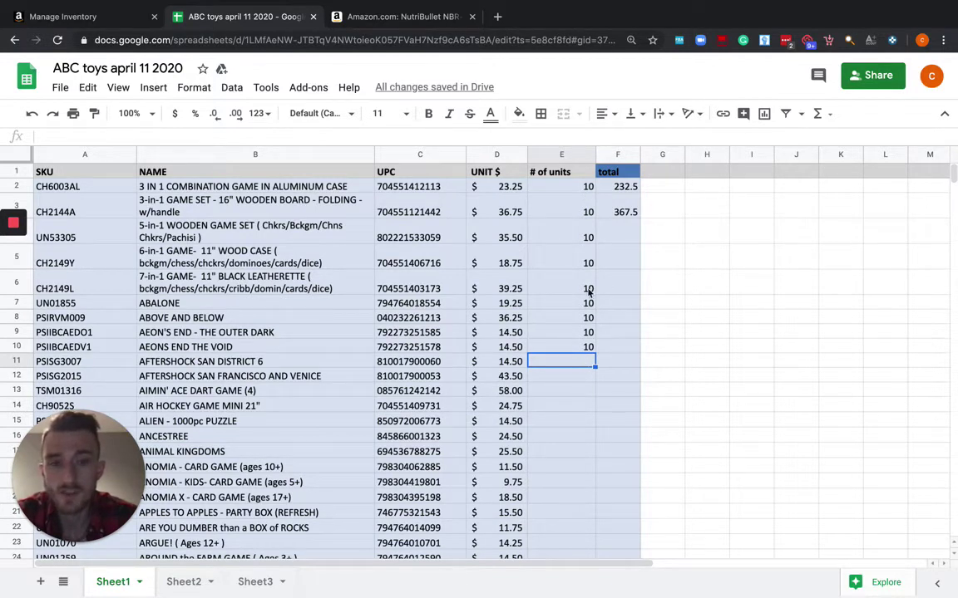
click(611, 241)
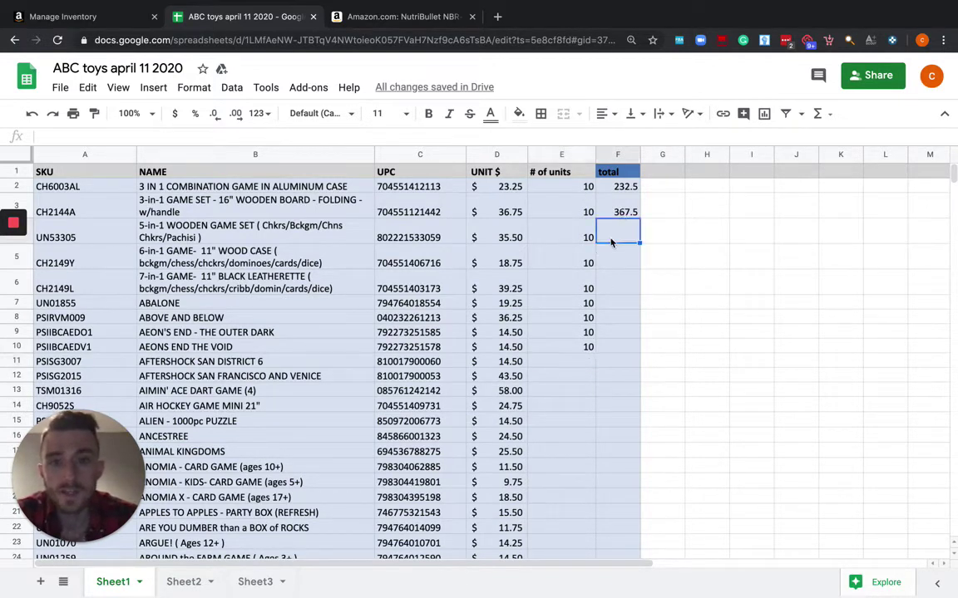
text(=)
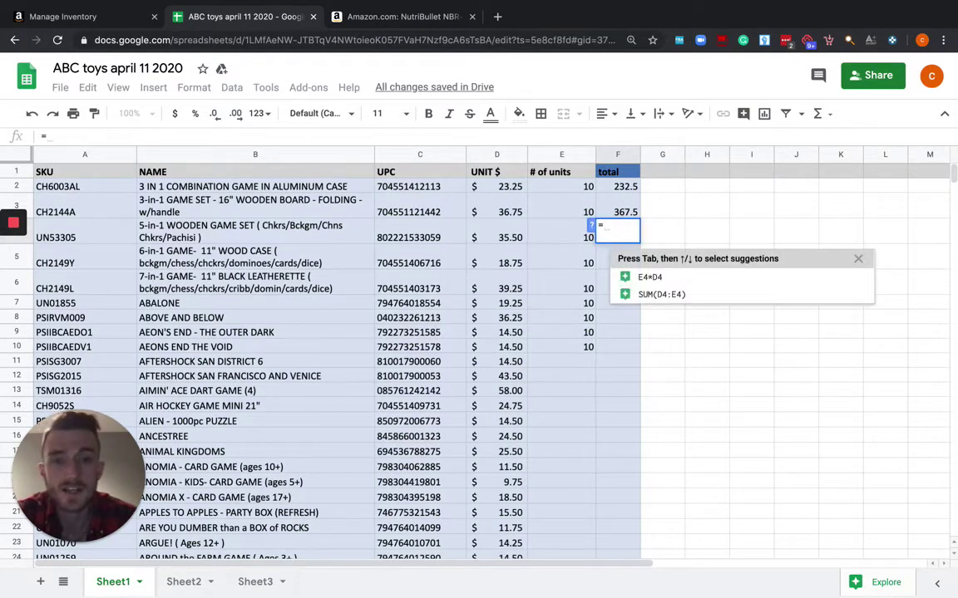
click(556, 234)
key(BackSpace)
key(BackSpace)
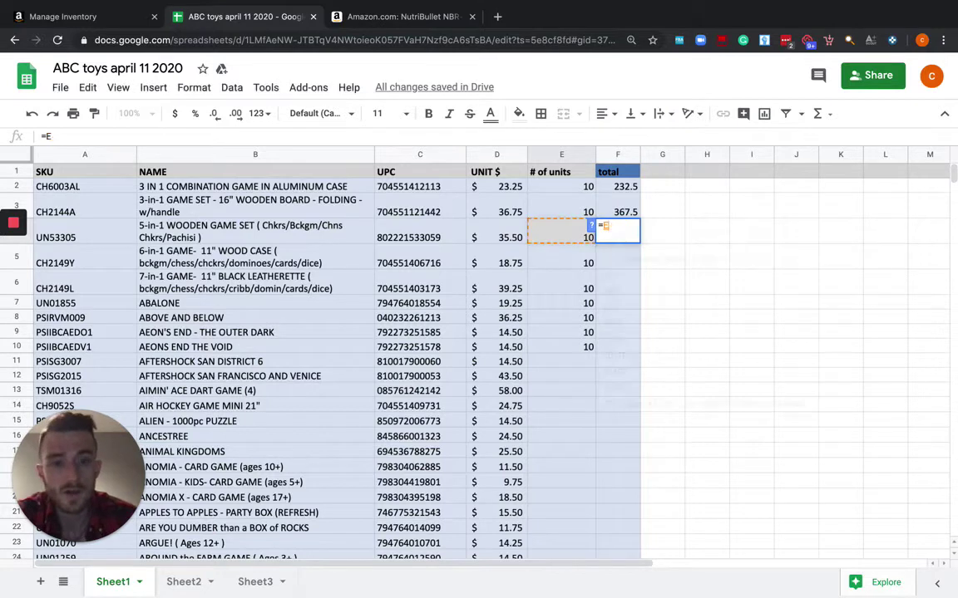
key(BackSpace)
click(694, 232)
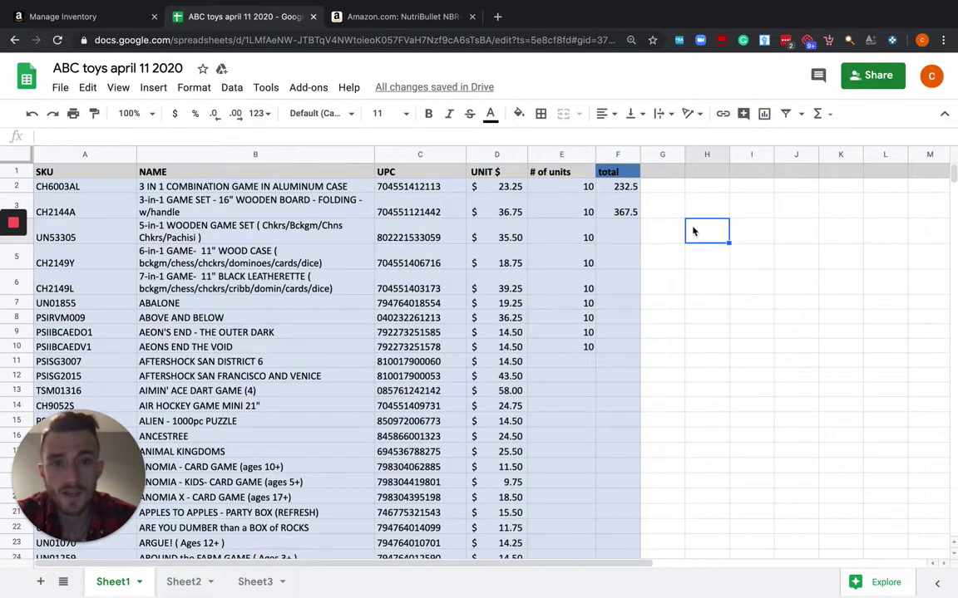
Step: Fill the total formula from F3 down through F17 so it covers the following products
click(630, 213)
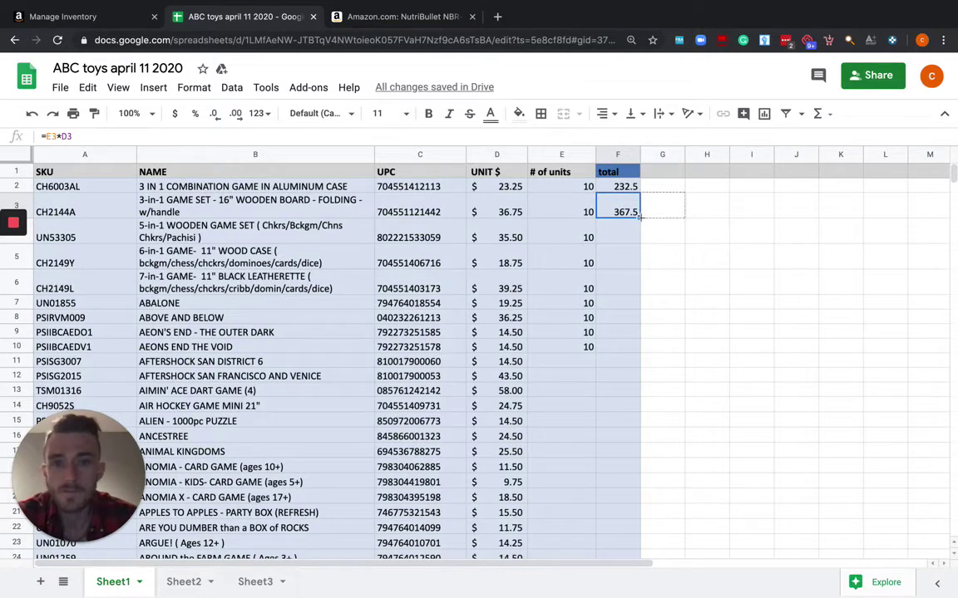
drag(640, 216, 632, 454)
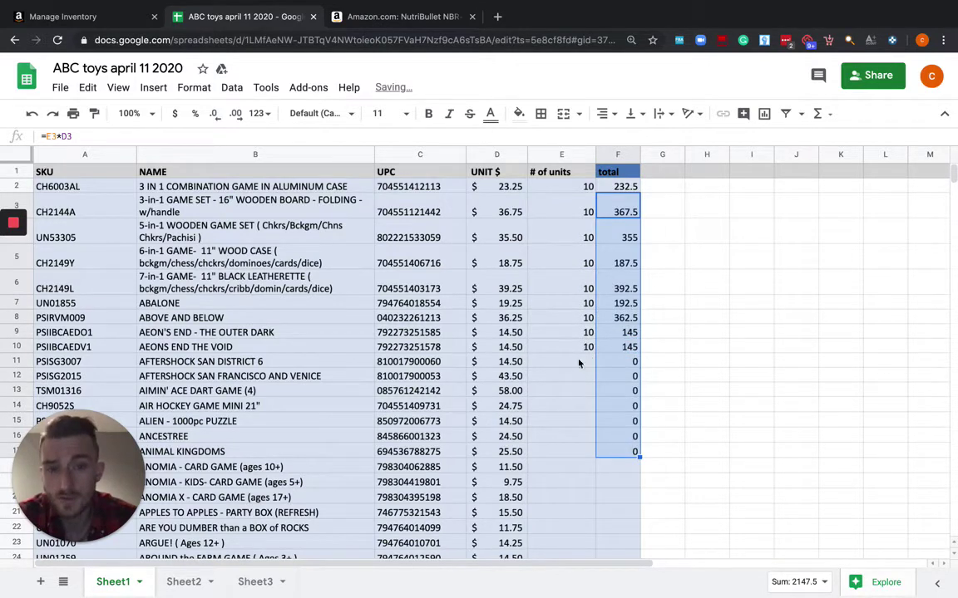
drag(580, 364, 576, 488)
click(631, 372)
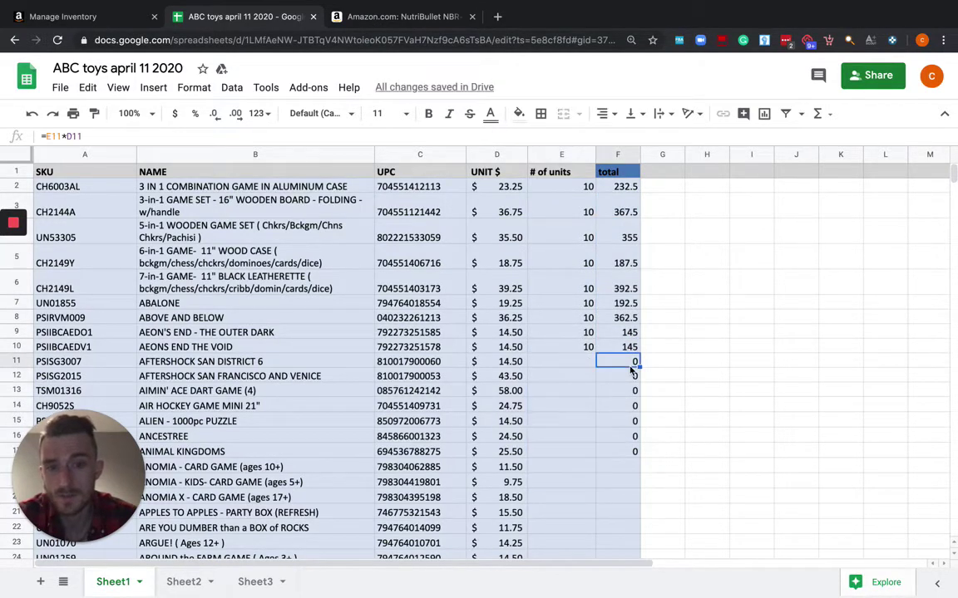
Step: Enter the number of units for three more products: 9 in E12, 3 in E13 and 10 in E16
click(571, 377)
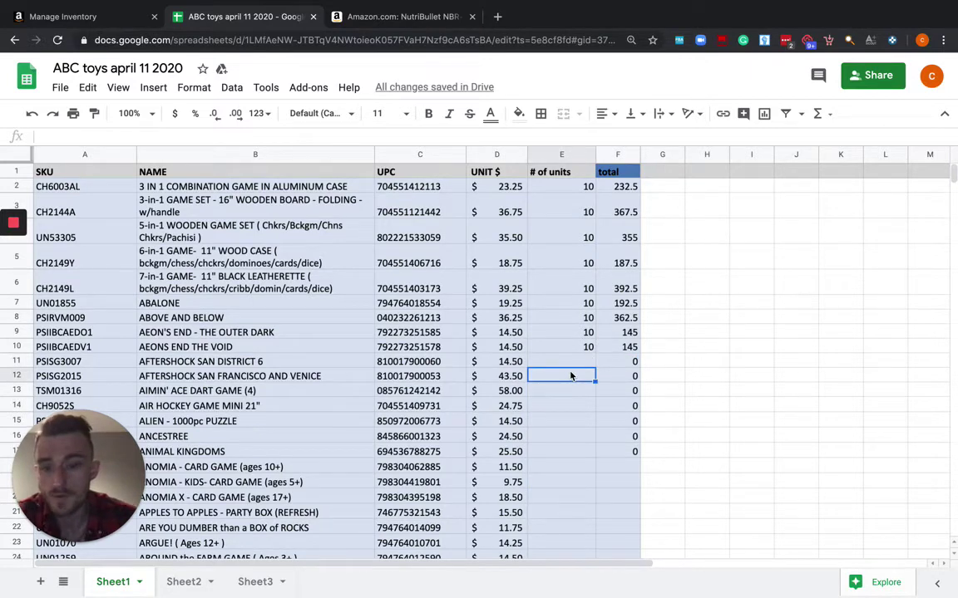
key(Return)
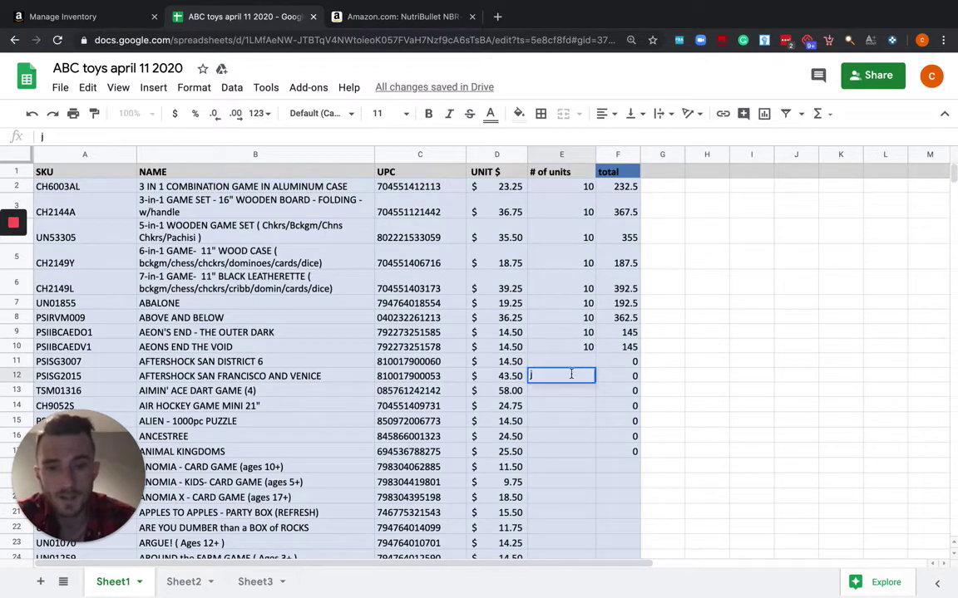
text(9)
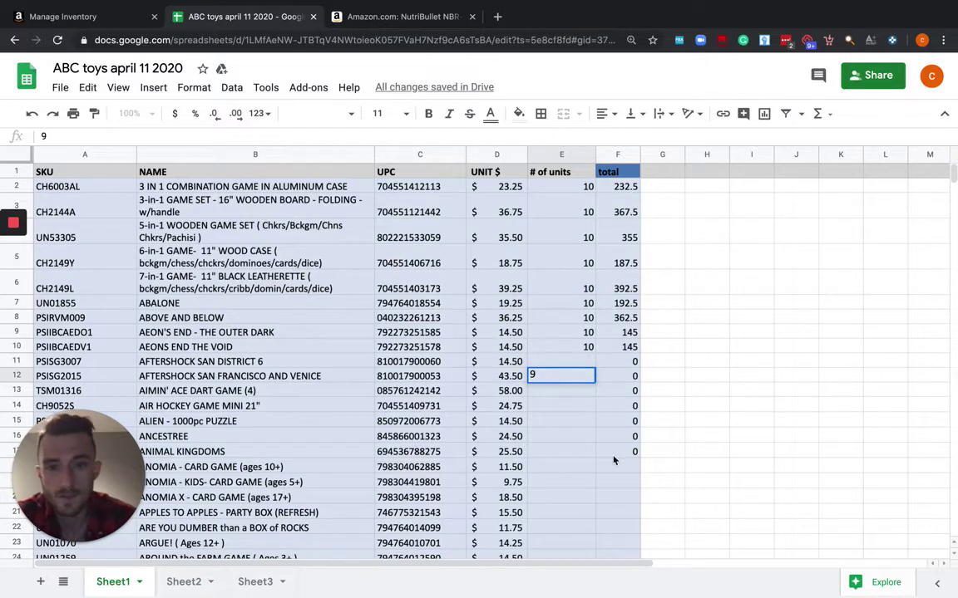
click(601, 497)
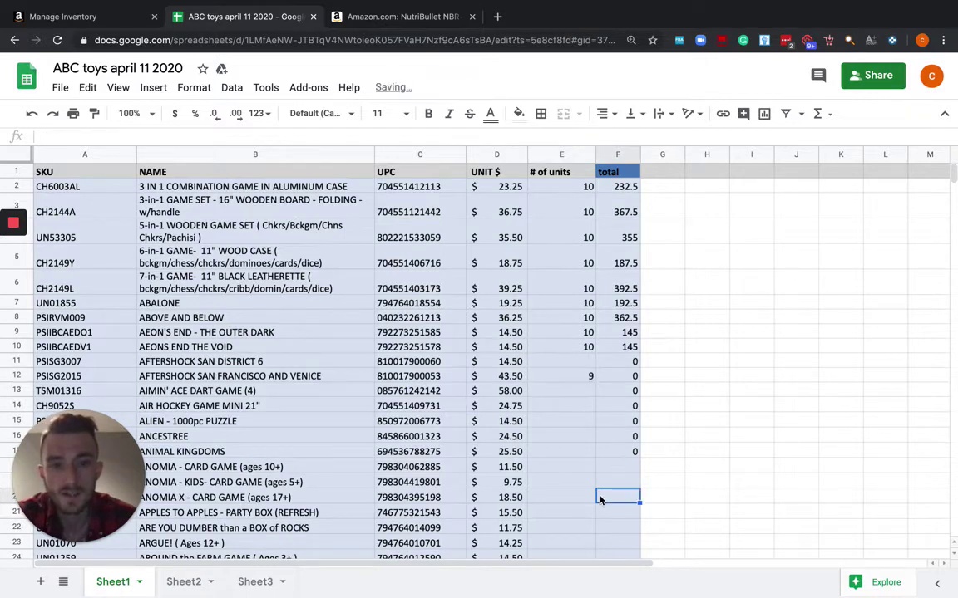
click(572, 396)
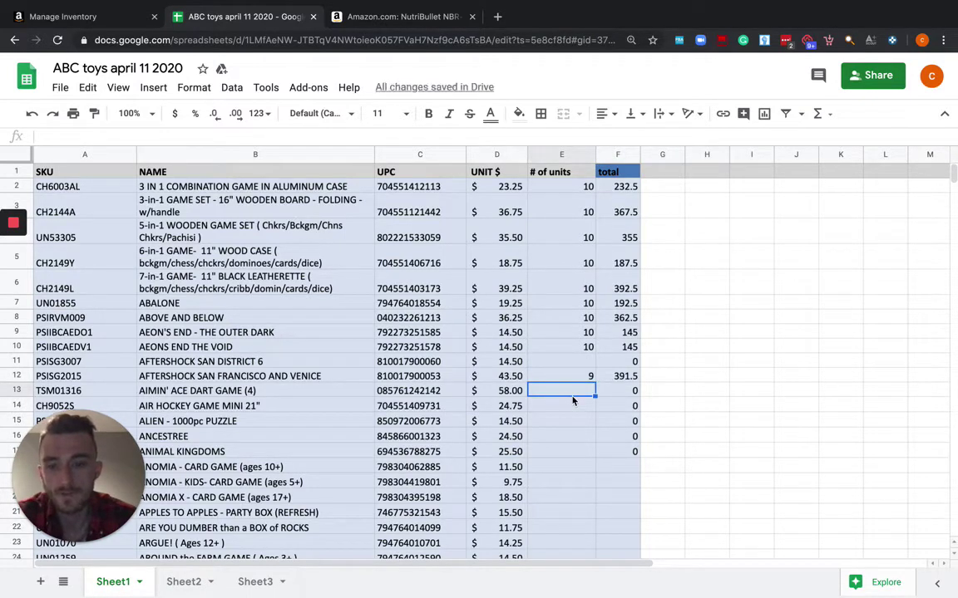
text(3)
click(579, 453)
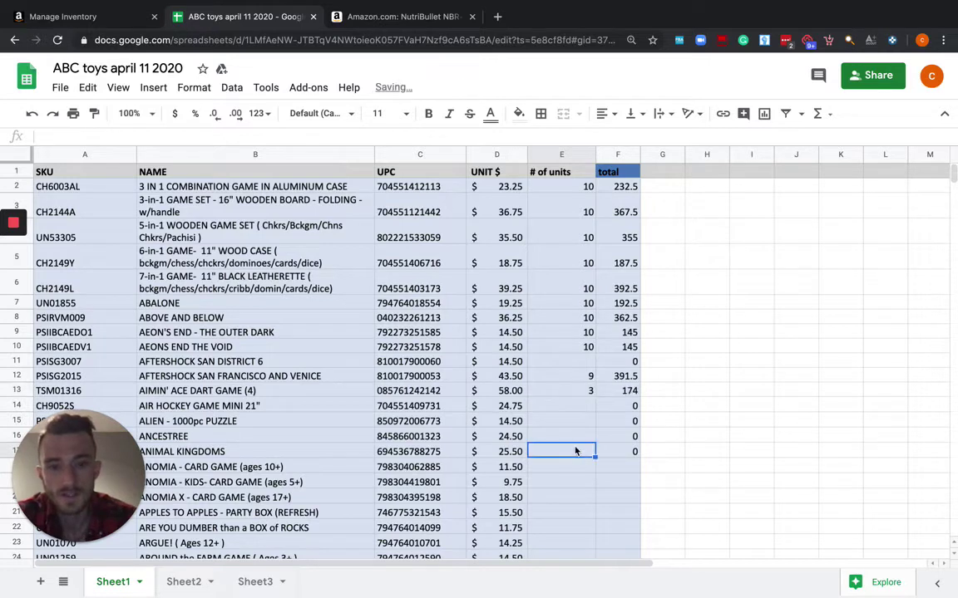
click(575, 439)
text(10)
click(567, 484)
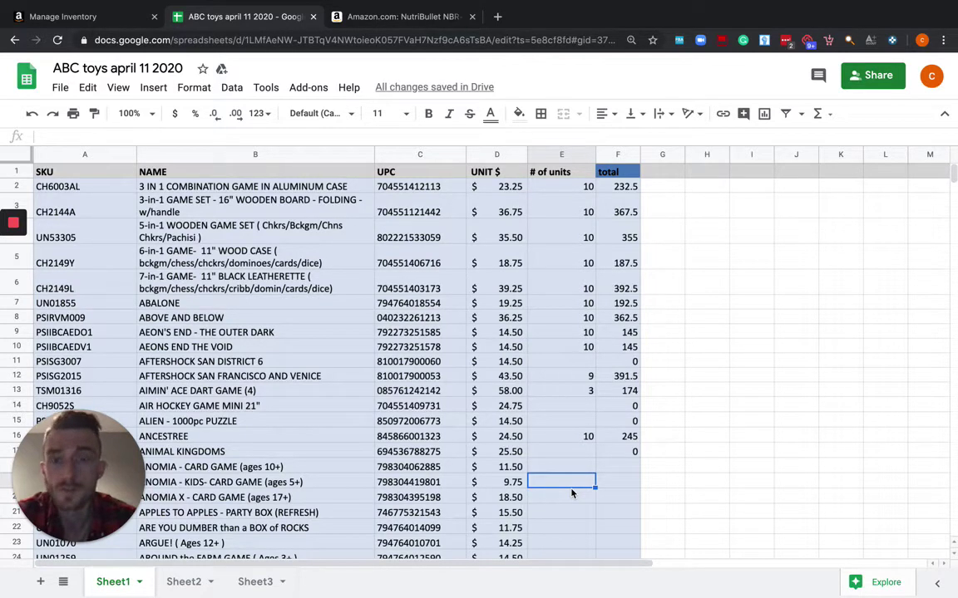
Step: Enter the formula =F2/E2 in G2 to divide the first product's total by its number of units
click(649, 190)
double_click(647, 187)
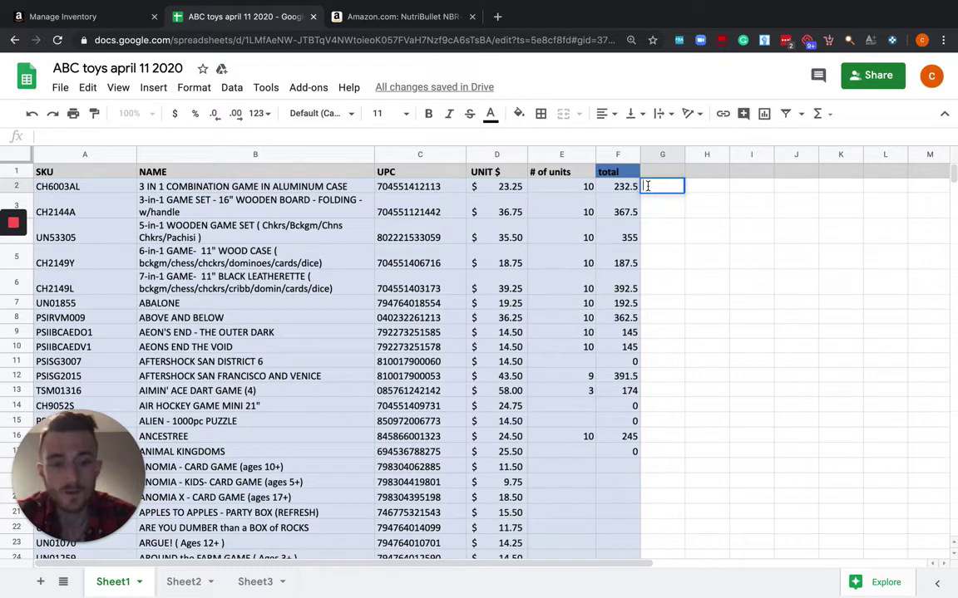
text(=)
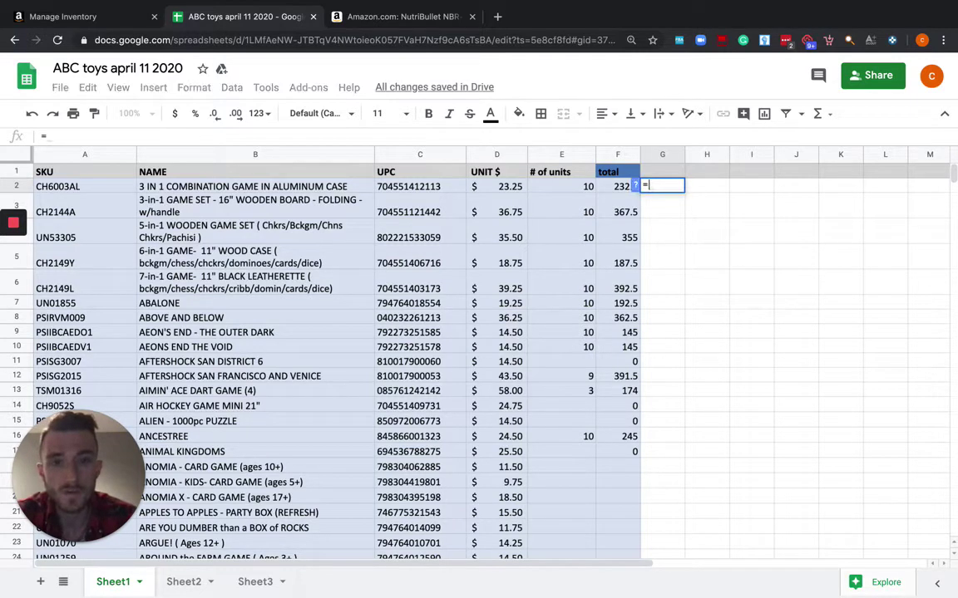
click(616, 190)
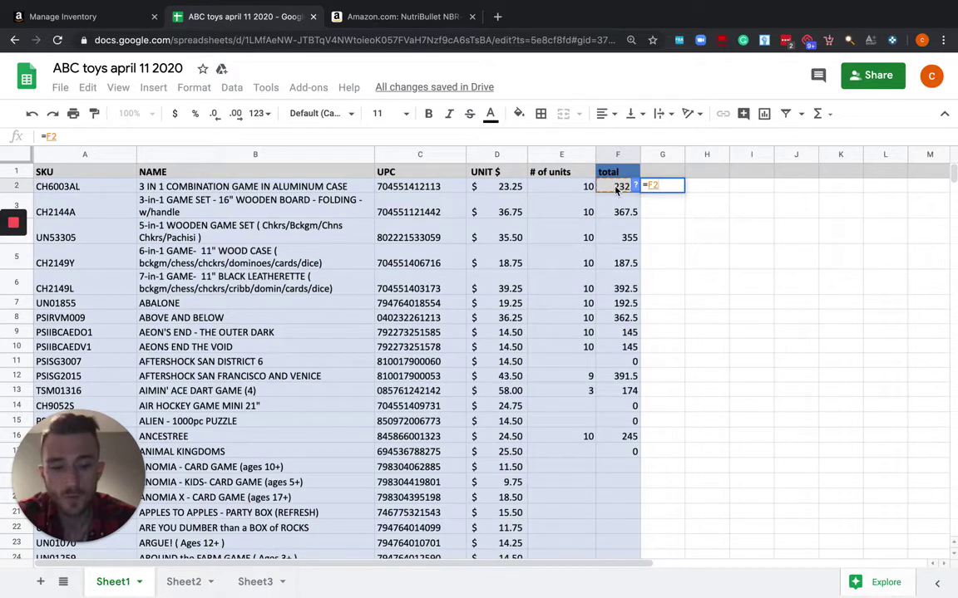
text(/)
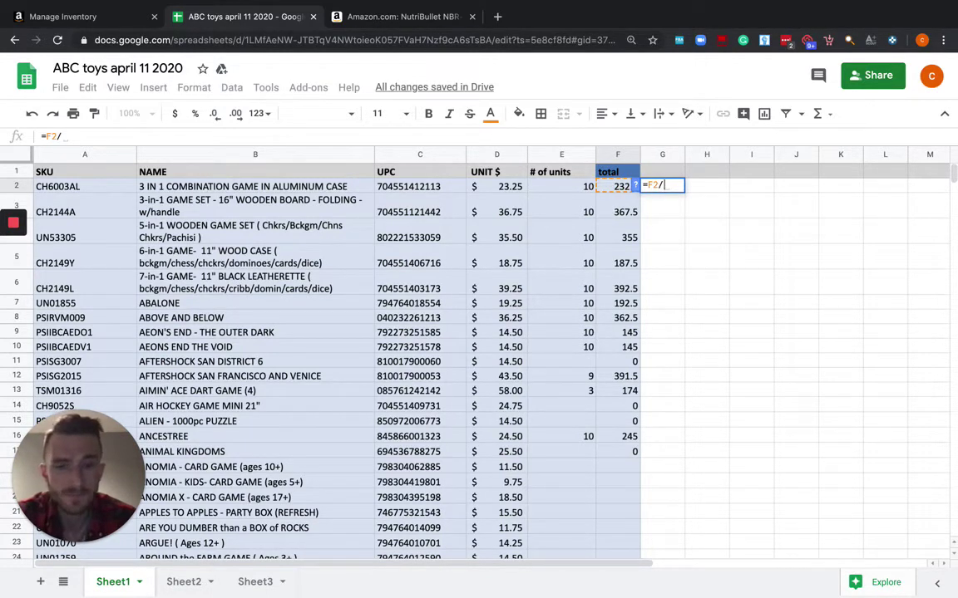
text(2)
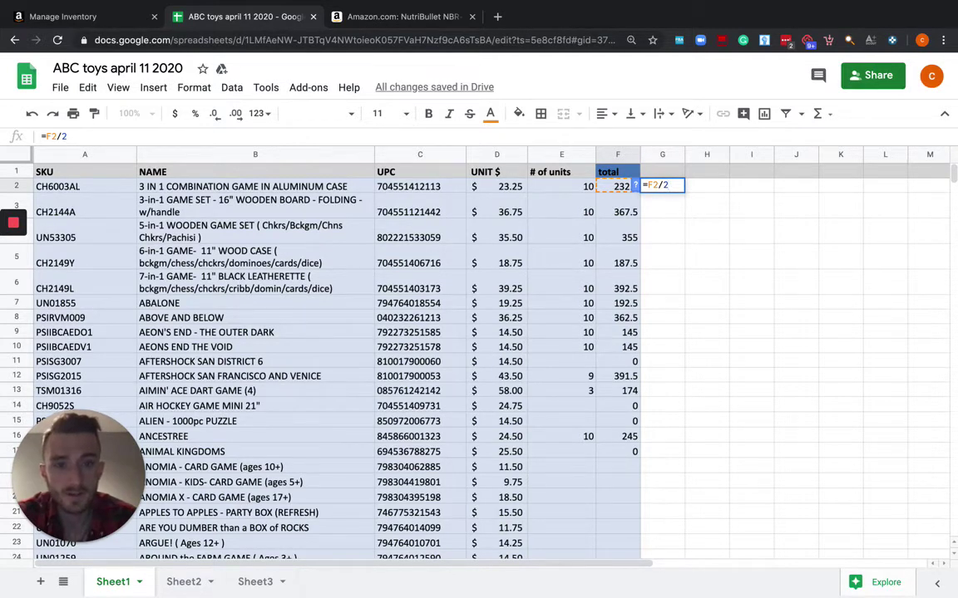
key(BackSpace)
click(568, 190)
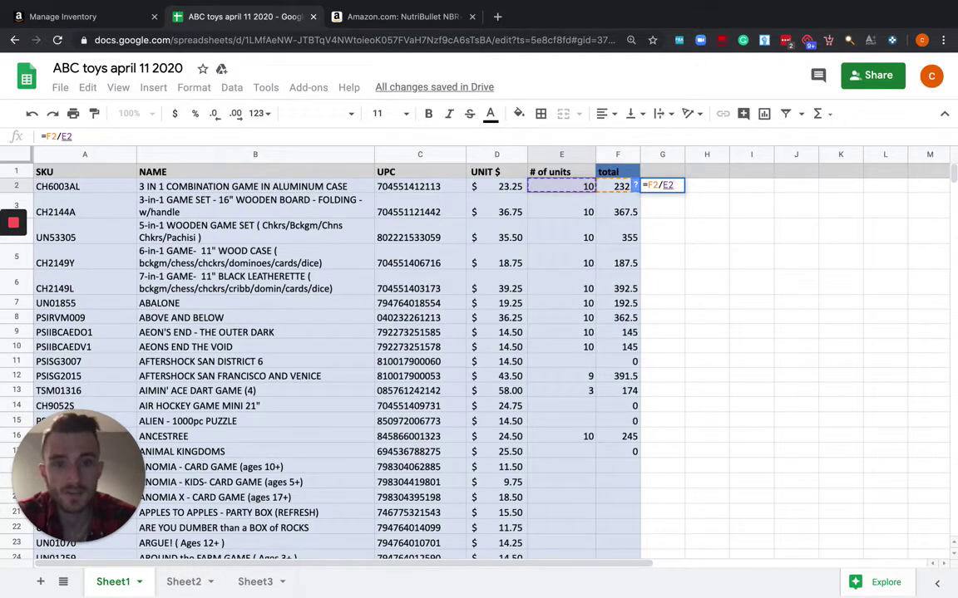
key(Return)
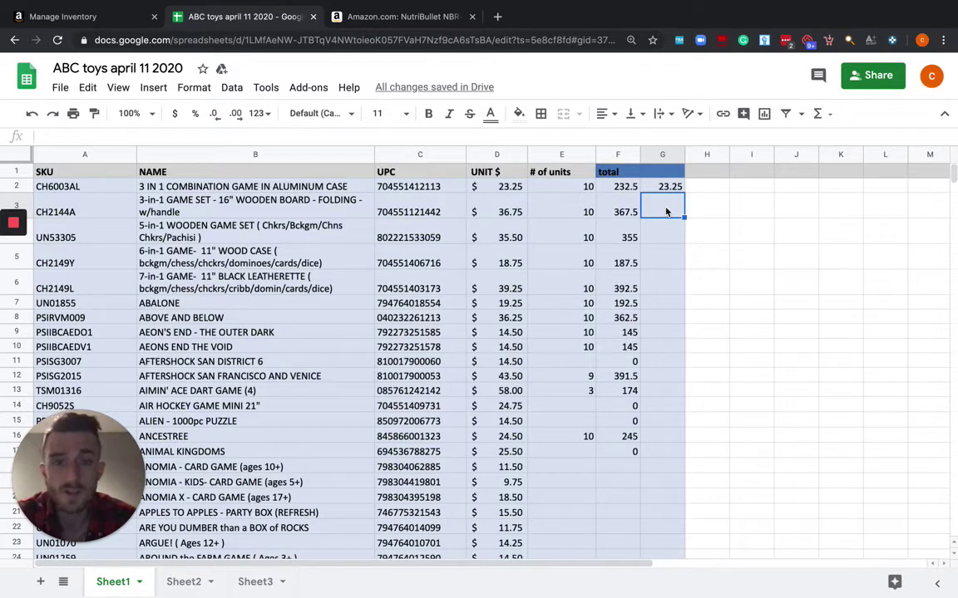
Step: Enter the formula =F3/2 in G3 to divide the second product's total by 2
double_click(666, 211)
text(=)
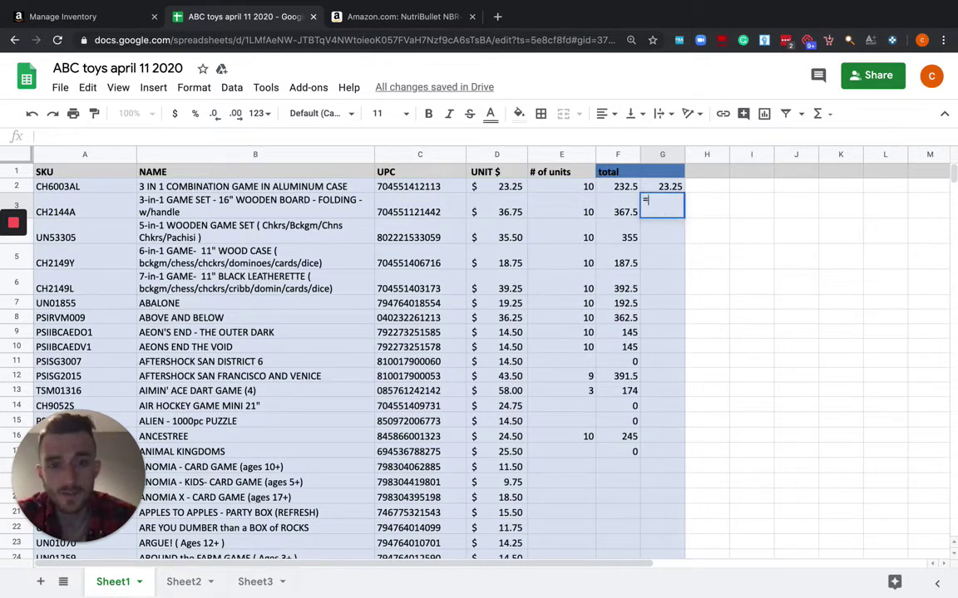
click(619, 210)
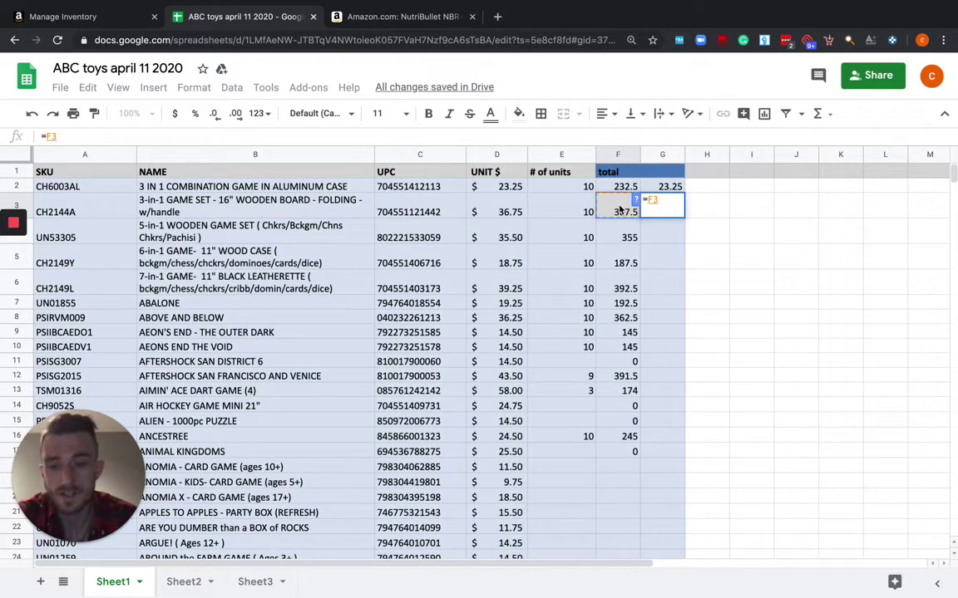
text(/)
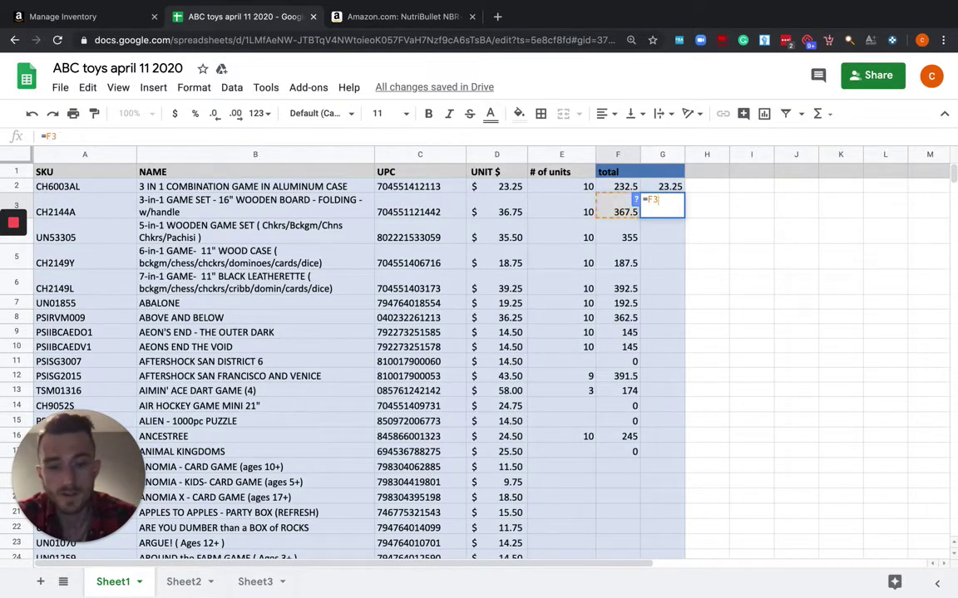
text(2)
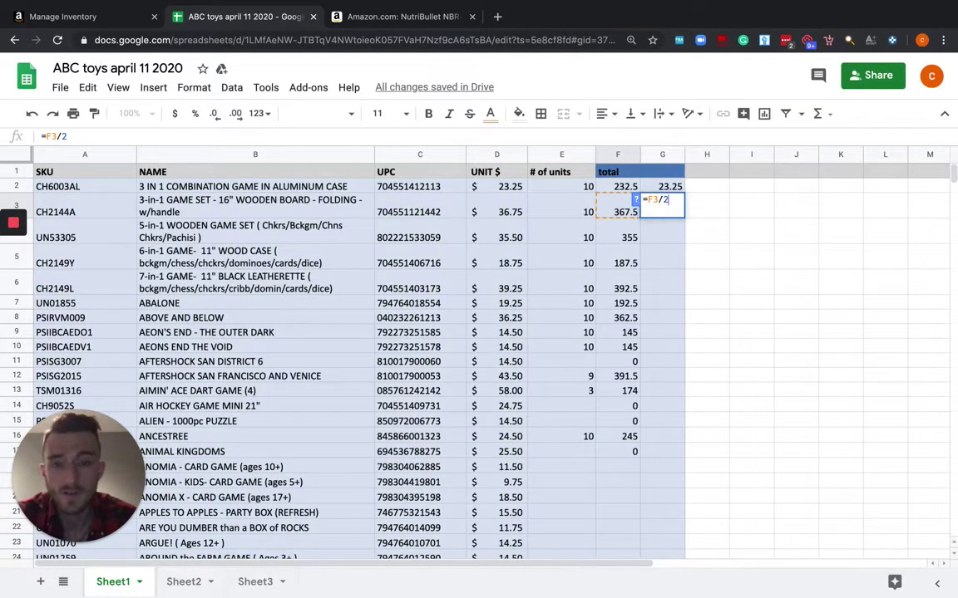
key(BackSpace)
click(576, 212)
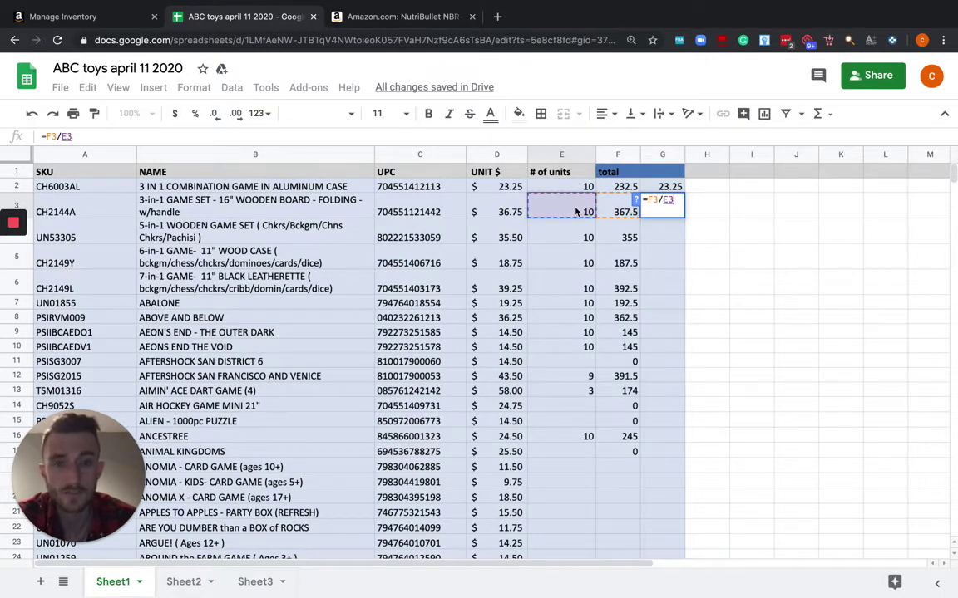
key(BackSpace)
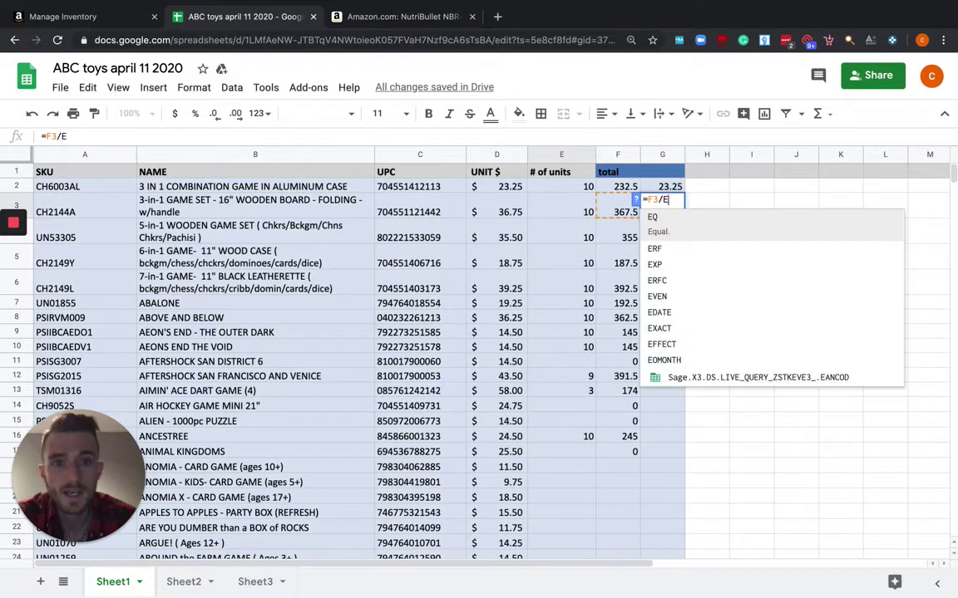
key(BackSpace)
text(2)
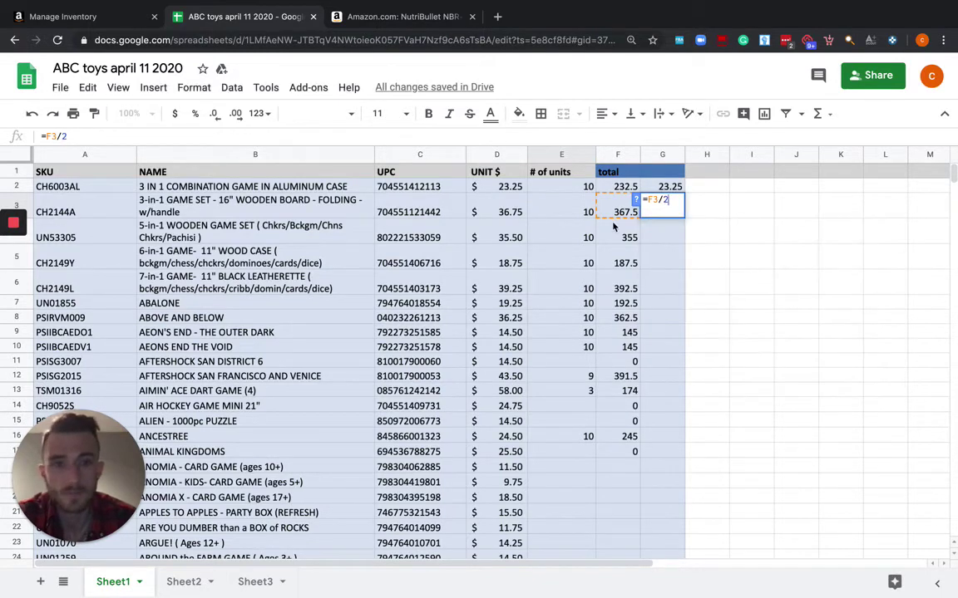
key(Return)
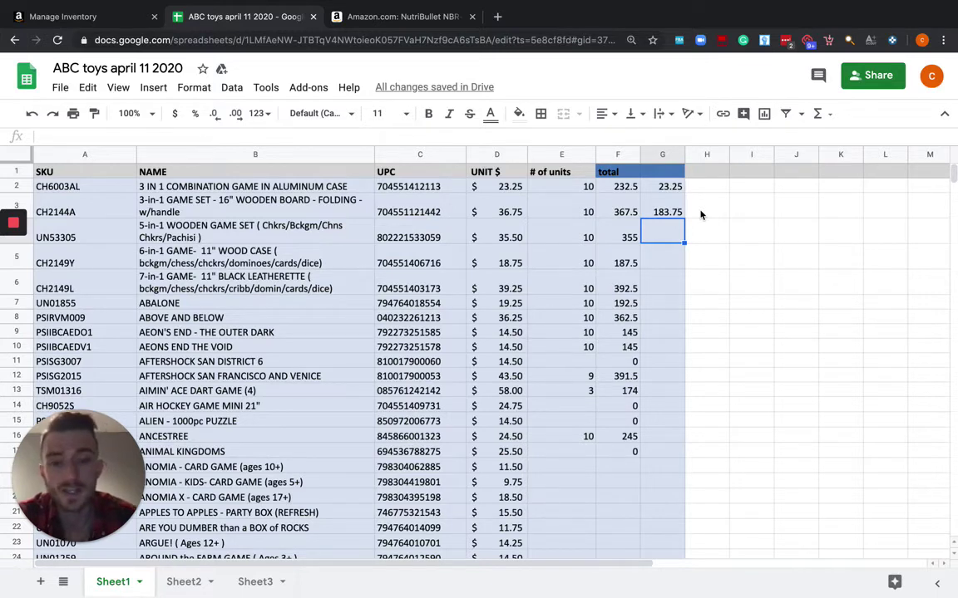
text(+)
key(BackSpace)
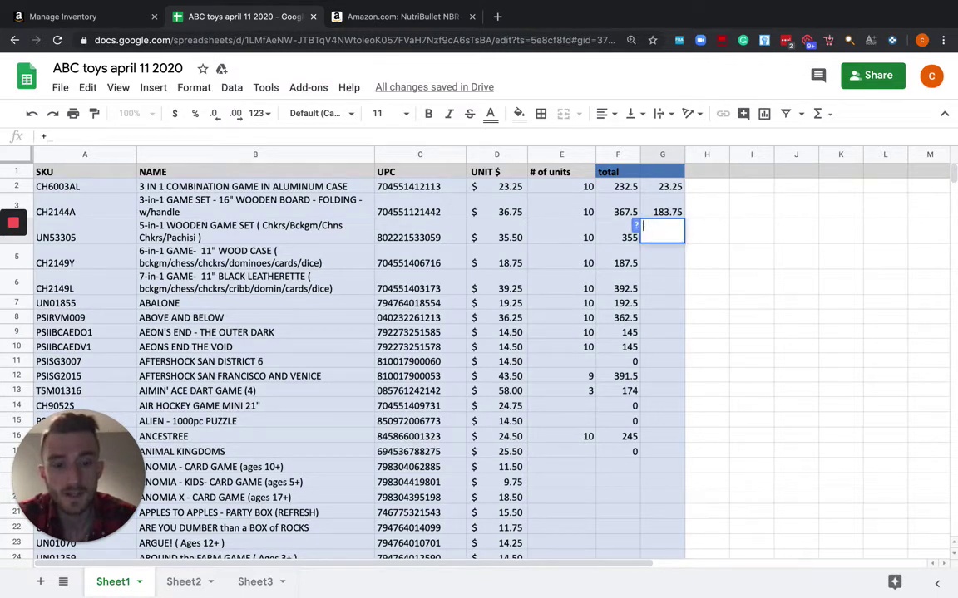
text(-)
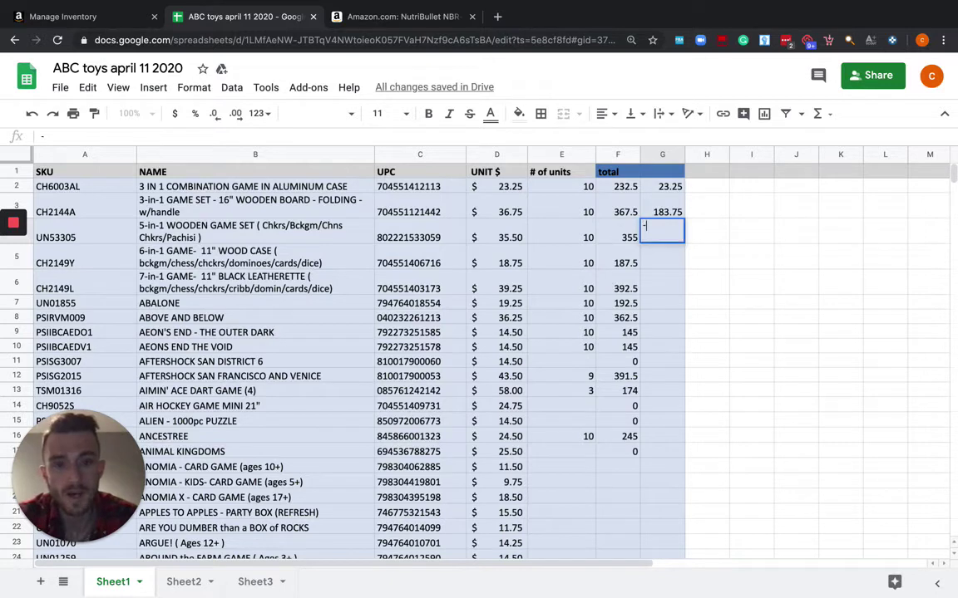
key(Escape)
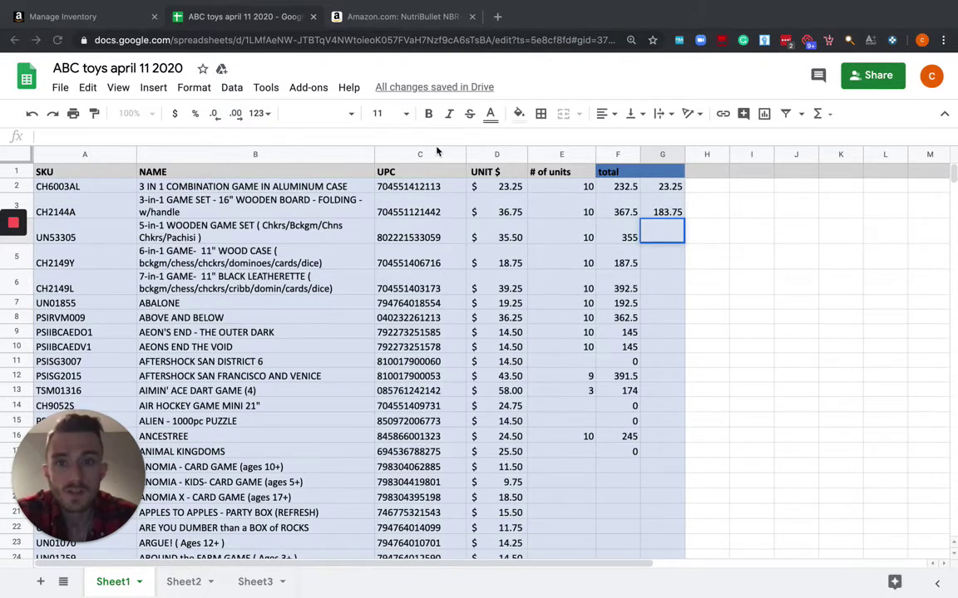
Step: Insert one blank column on each side of the UPC column
click(433, 155)
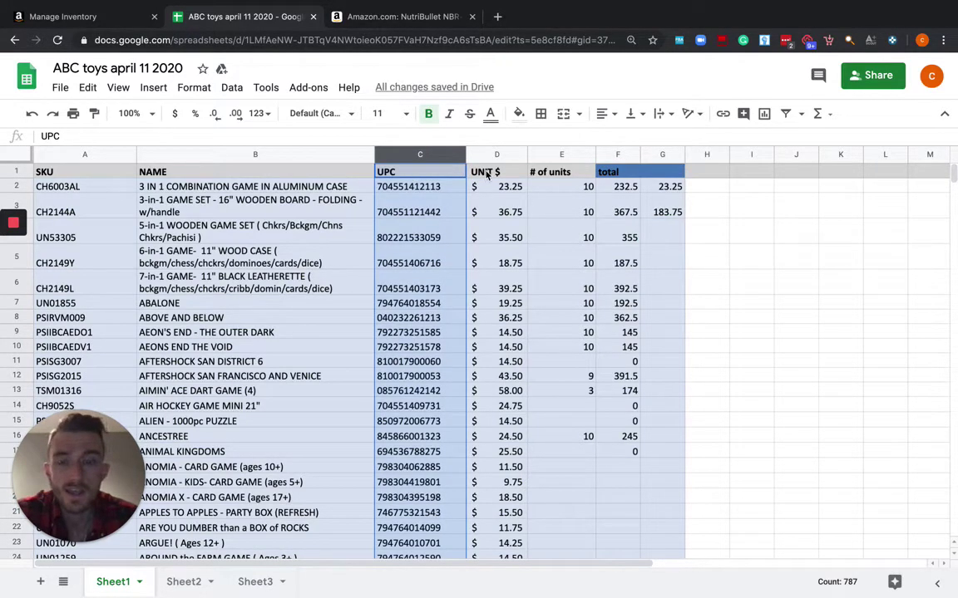
right_click(437, 151)
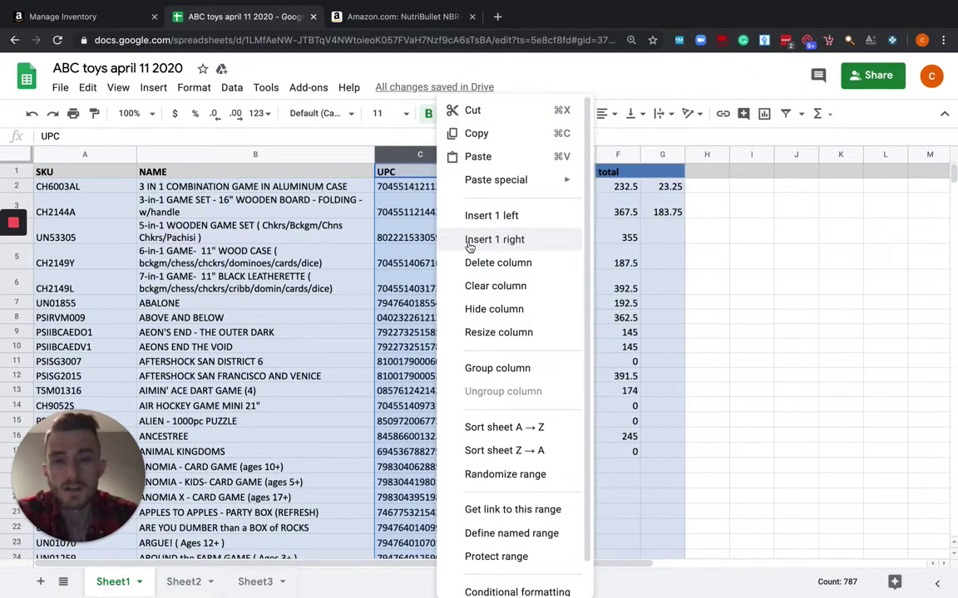
click(470, 242)
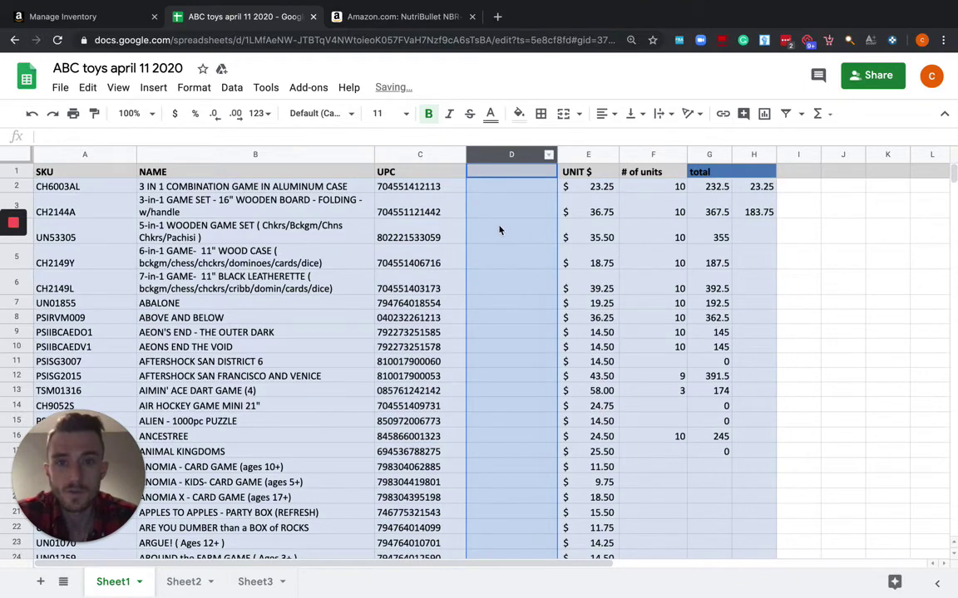
click(394, 158)
right_click(394, 160)
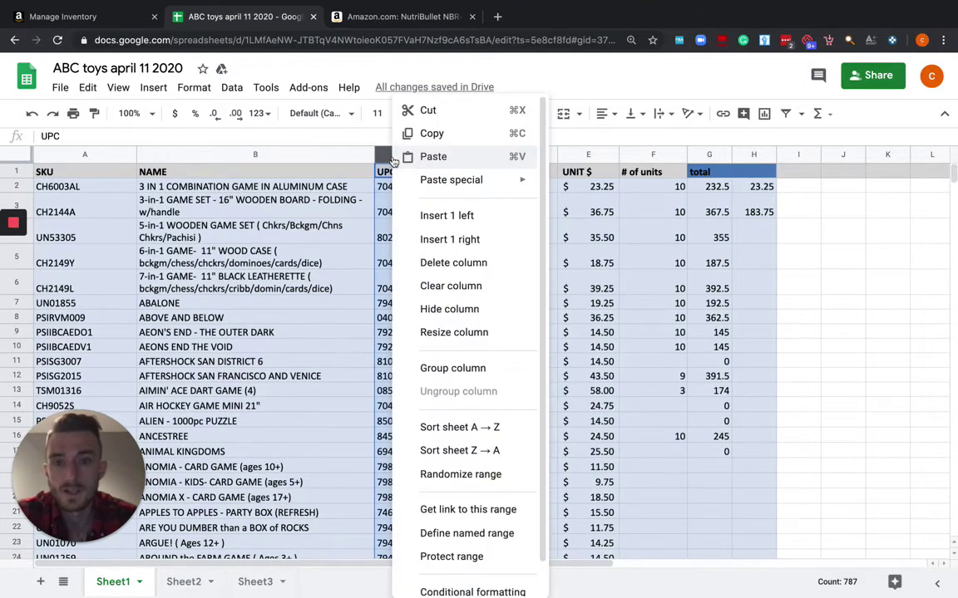
click(466, 215)
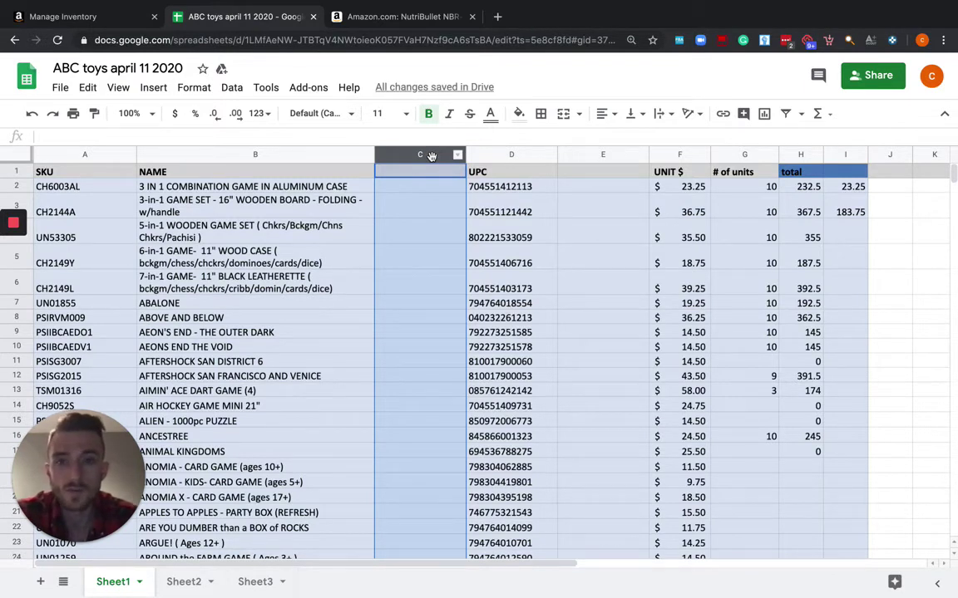
Step: Delete the two blank columns on either side of the UPC column
right_click(575, 158)
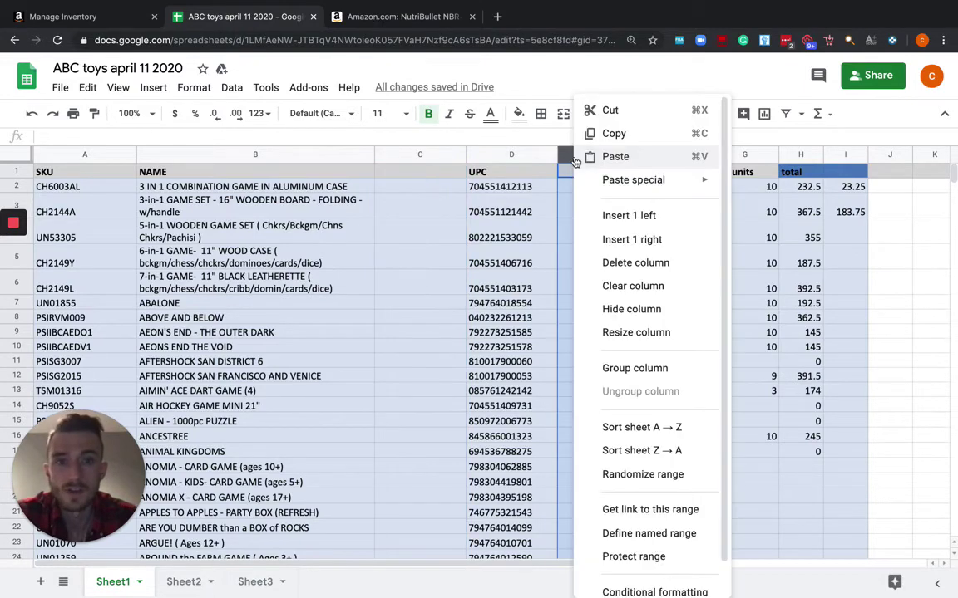
click(647, 271)
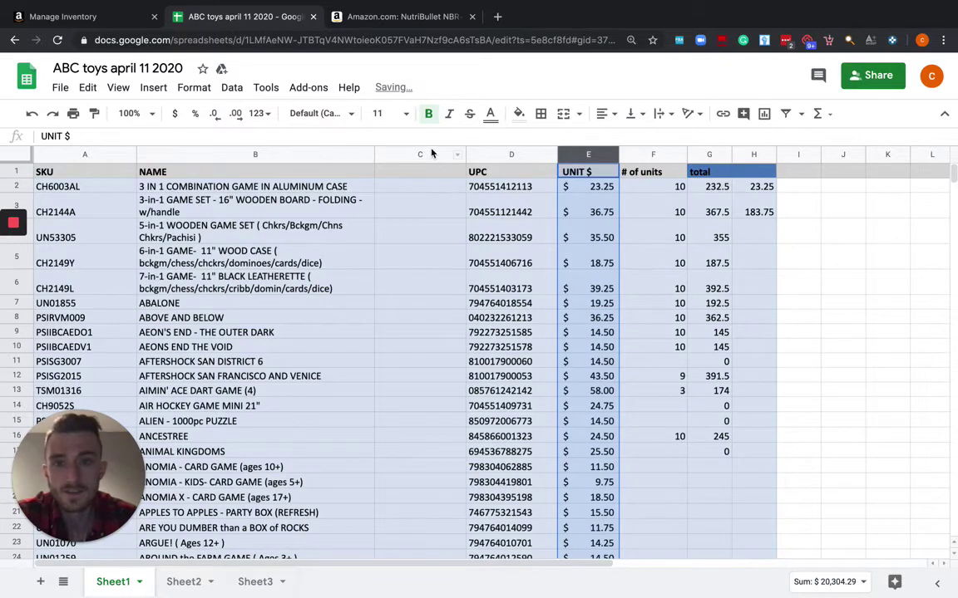
click(431, 152)
right_click(431, 150)
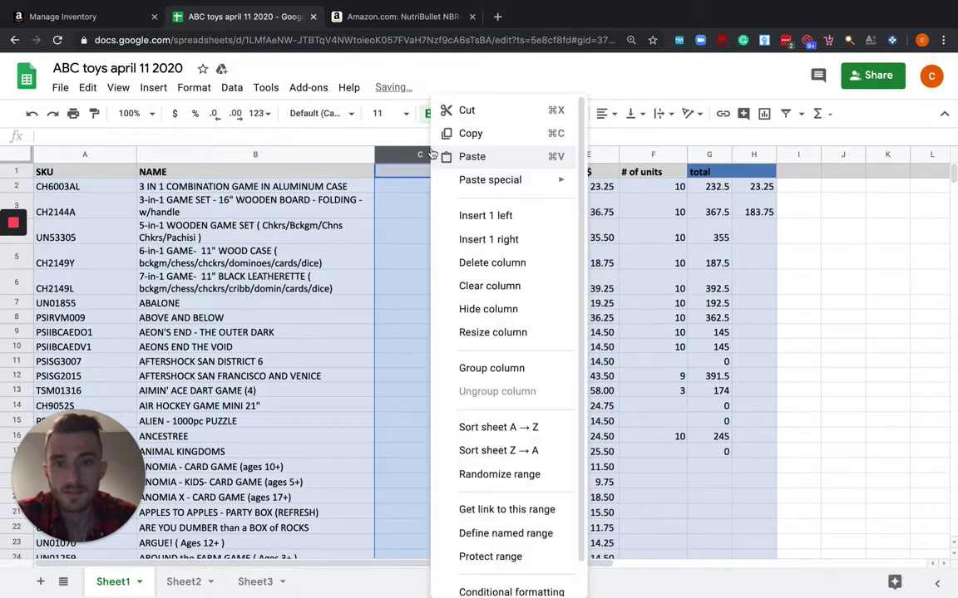
click(486, 268)
click(84, 212)
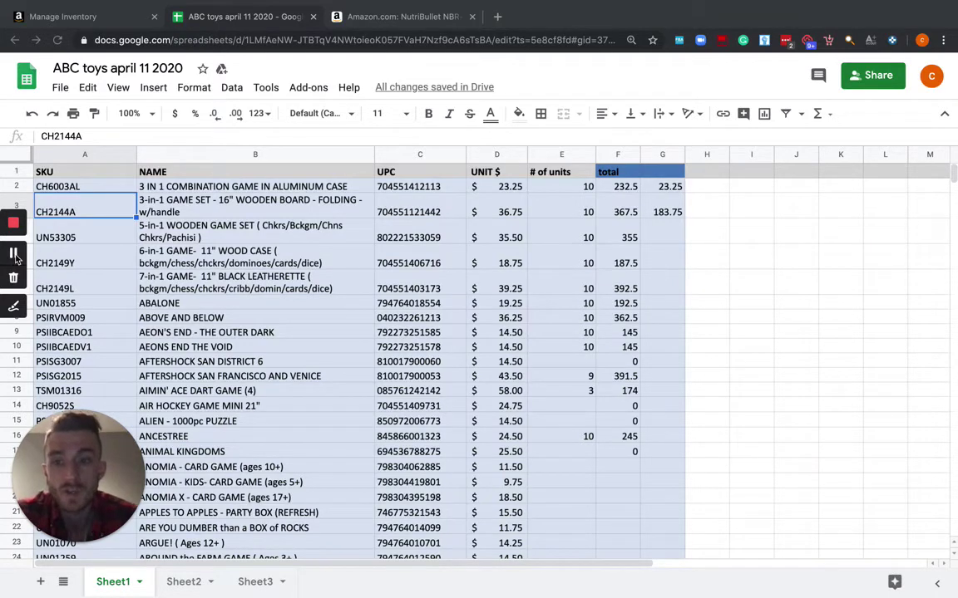
Step: Remove the leading letter A from the product names in B7, B8 and B9
double_click(142, 305)
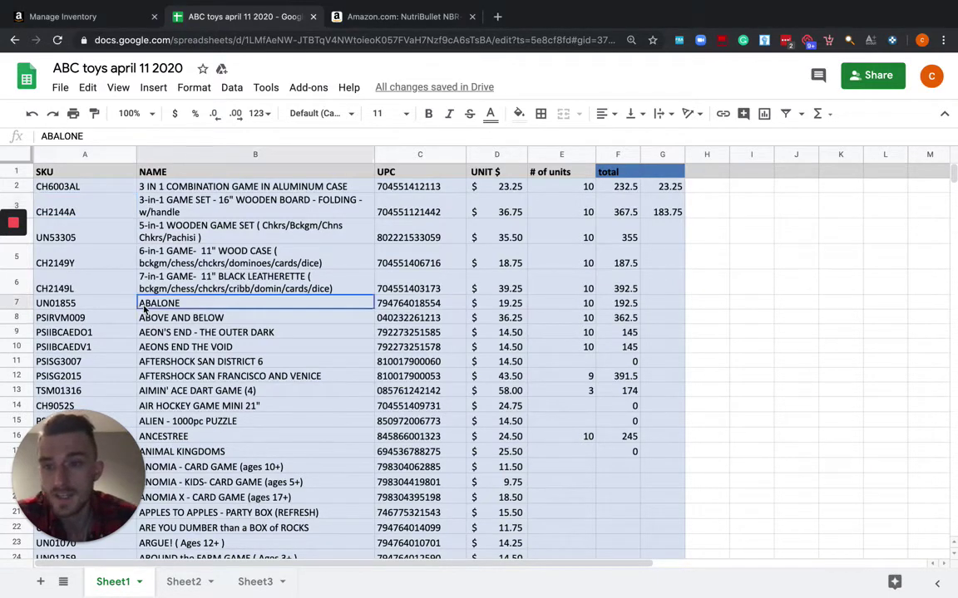
click(143, 304)
key(BackSpace)
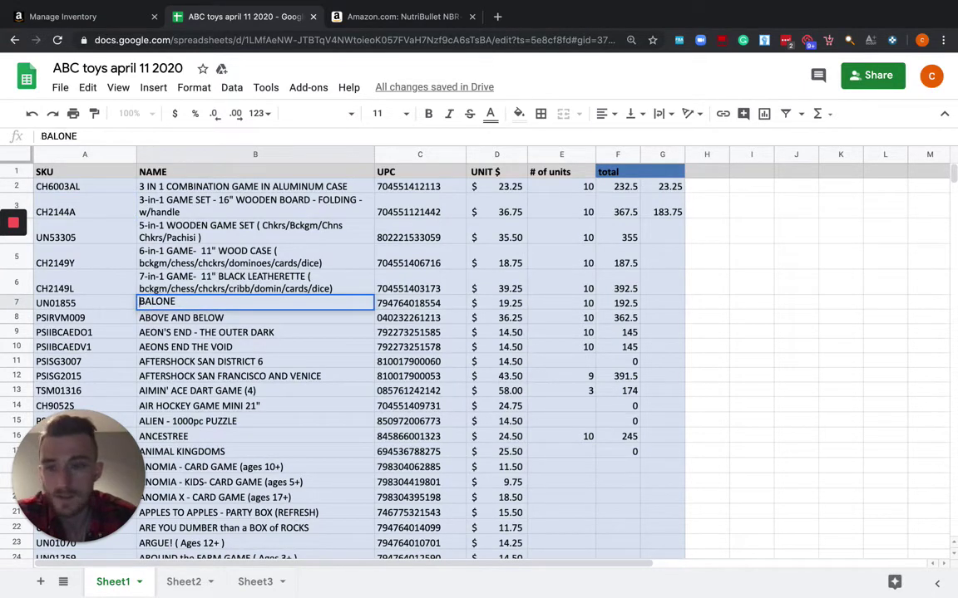
double_click(141, 318)
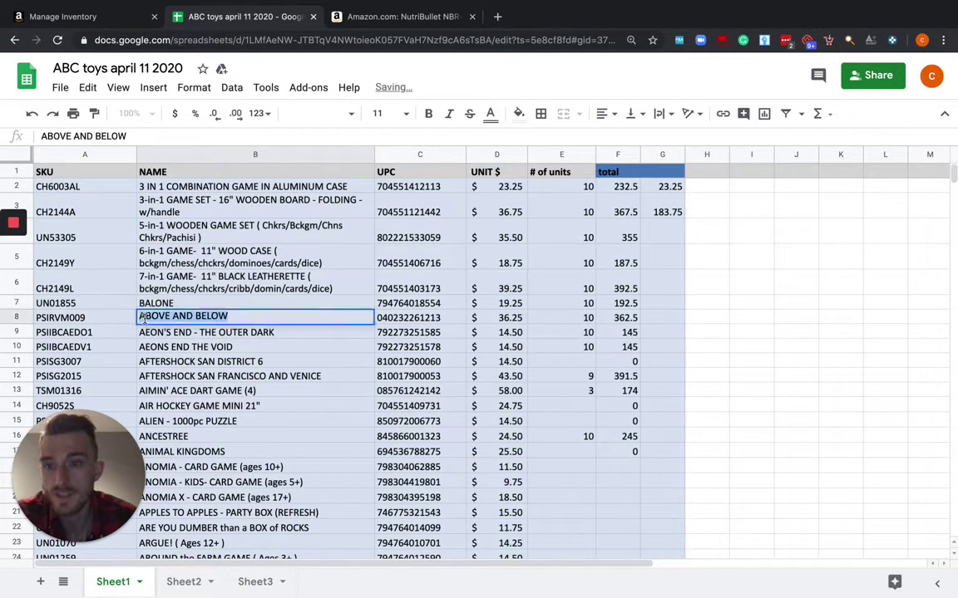
double_click(142, 317)
click(143, 317)
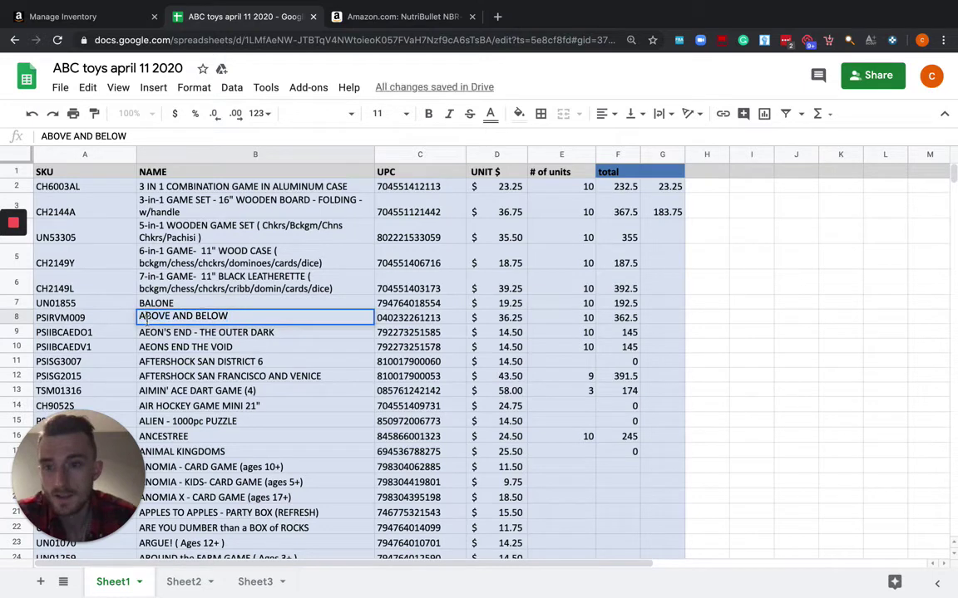
key(BackSpace)
click(149, 333)
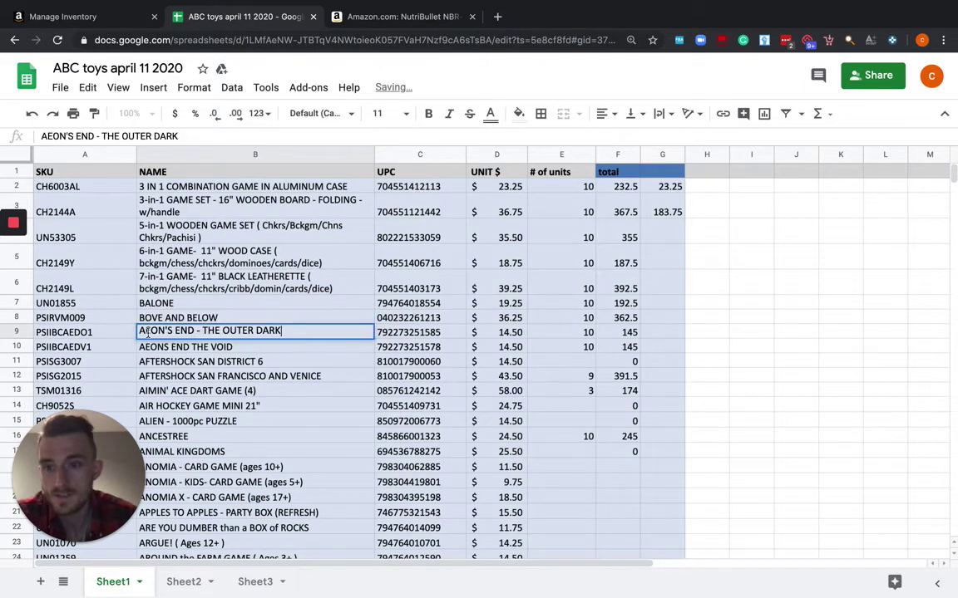
double_click(150, 333)
key(BackSpace)
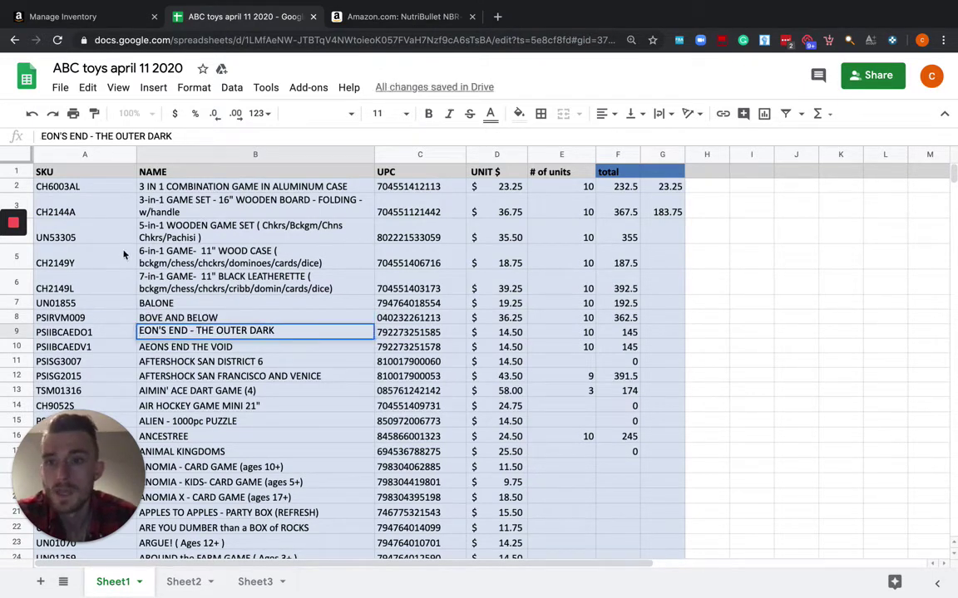
Step: Find every letter "a" across all sheets and replace it with nothing
click(88, 88)
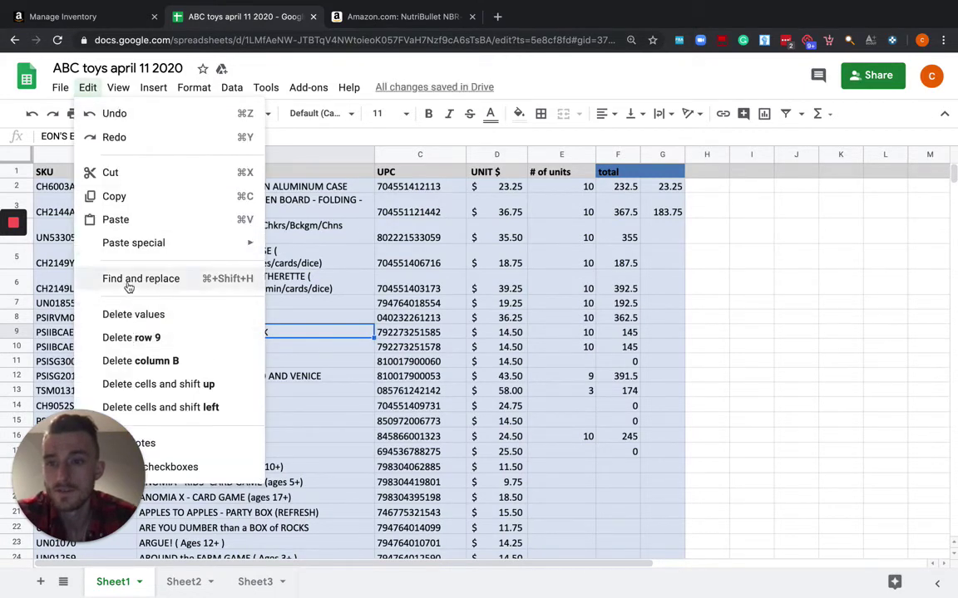
click(125, 279)
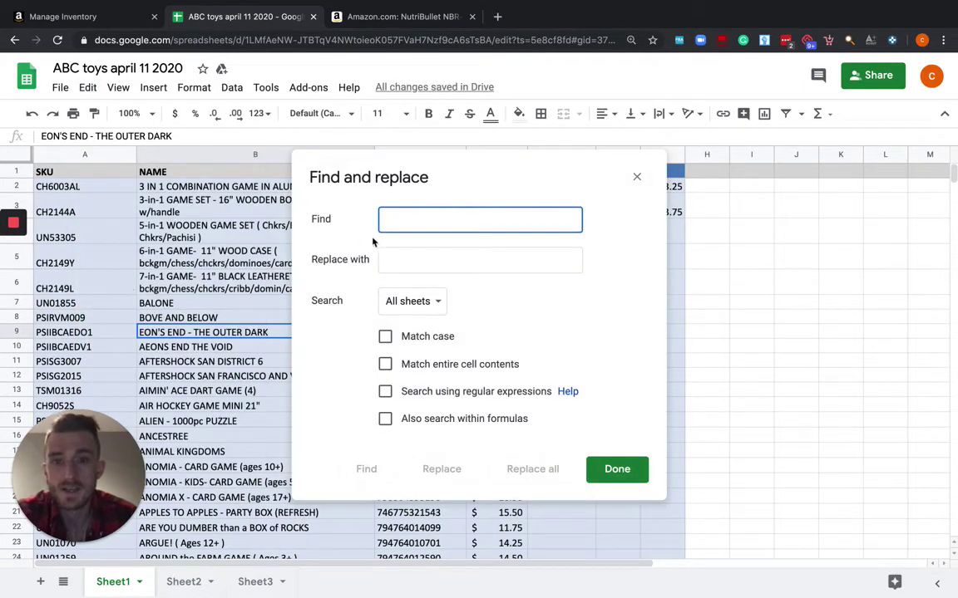
text(a)
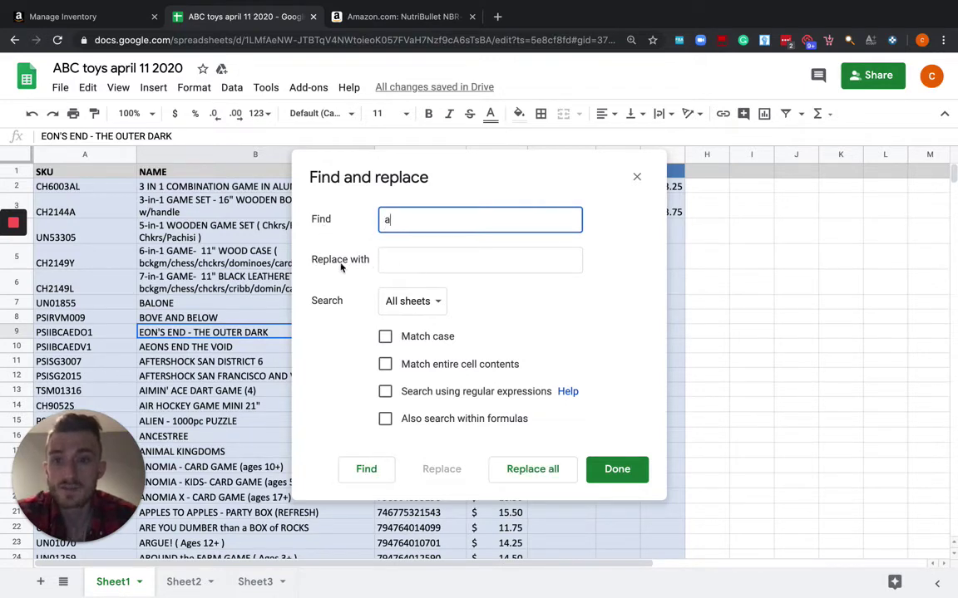
click(400, 261)
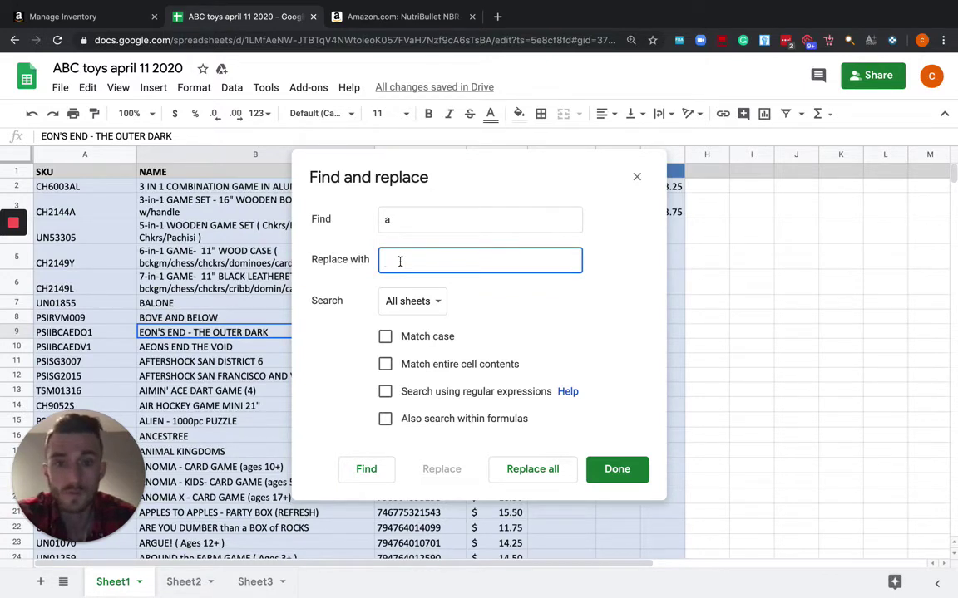
click(517, 470)
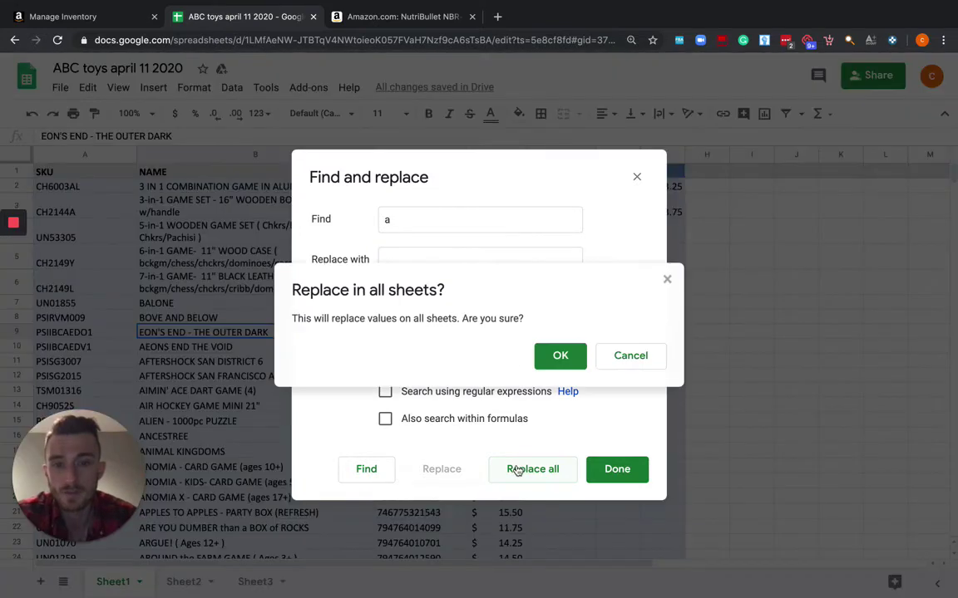
click(566, 356)
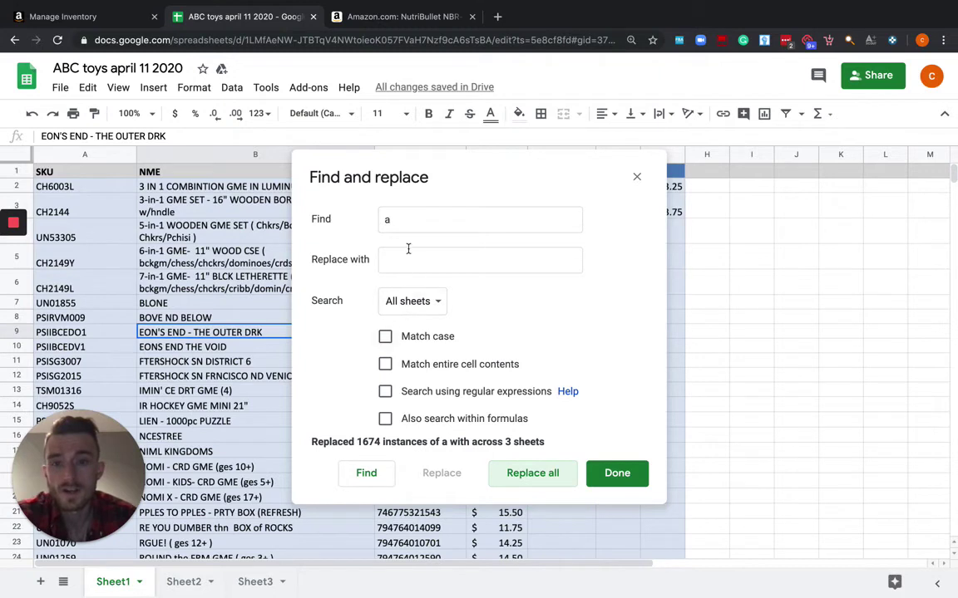
Step: Find every letter "b" across all sheets and replace it with nothing
click(402, 220)
key(BackSpace)
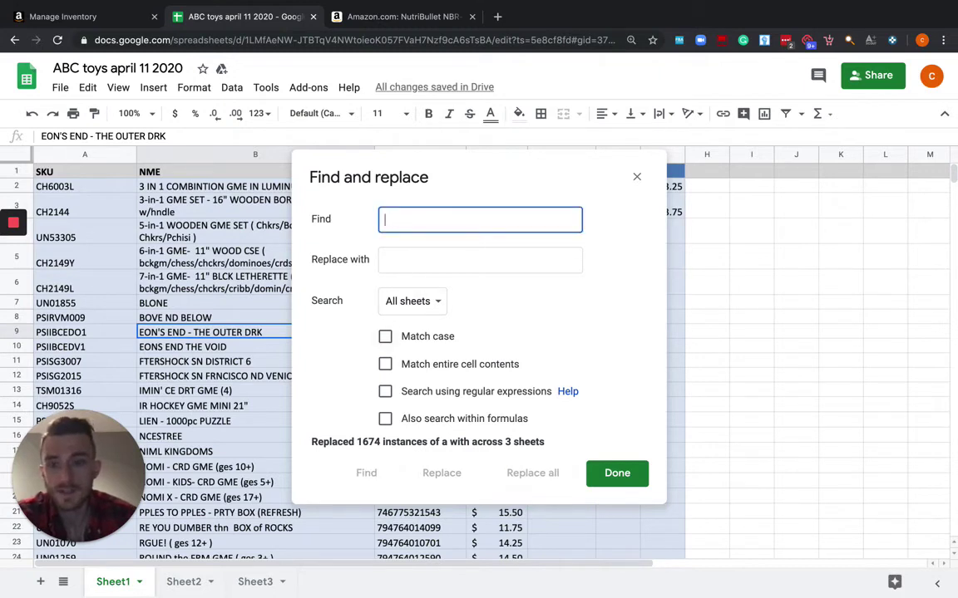
text(b)
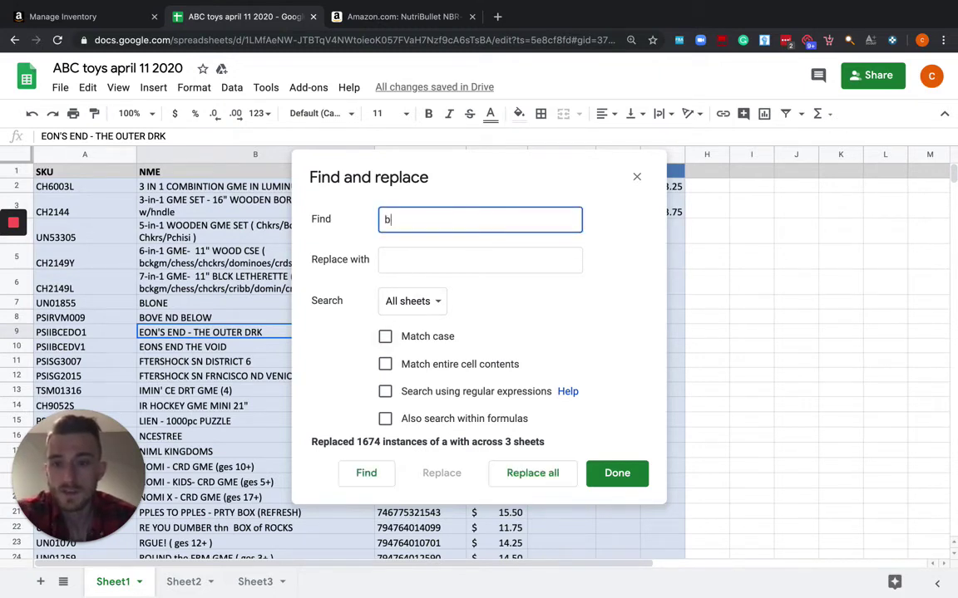
click(525, 473)
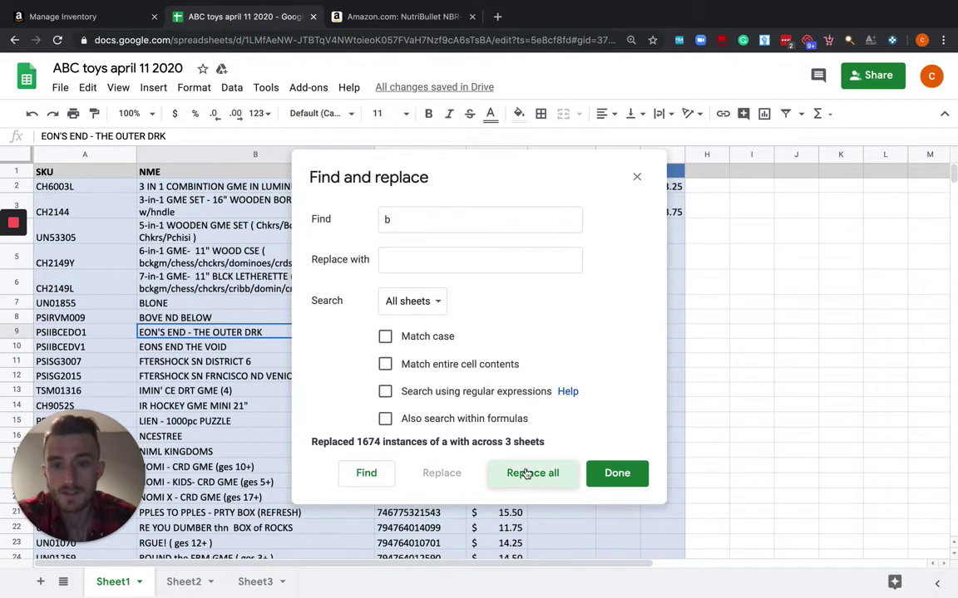
Step: Find every letter "c" across all sheets and replace it with nothing
click(394, 223)
key(BackSpace)
text(c)
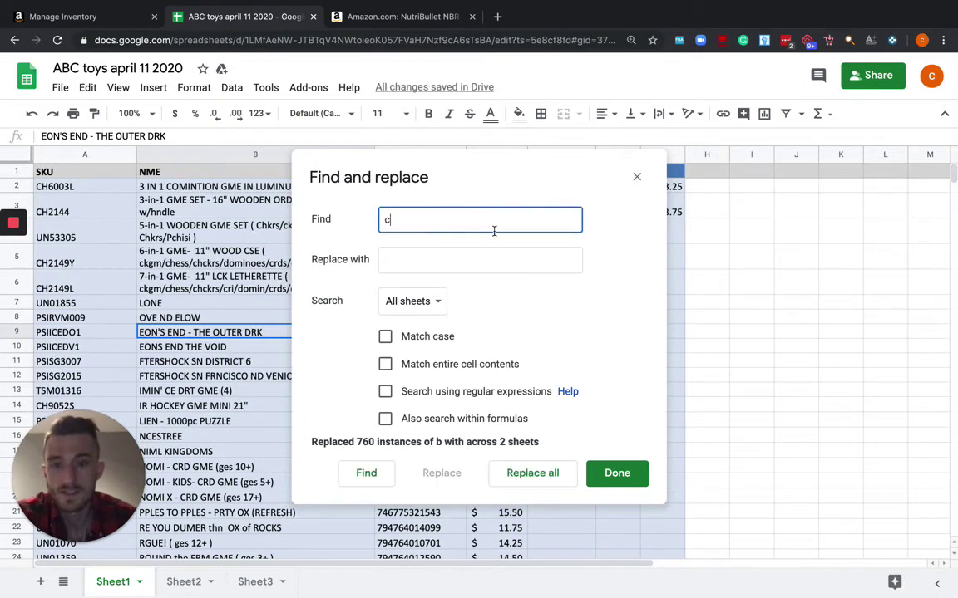
click(519, 473)
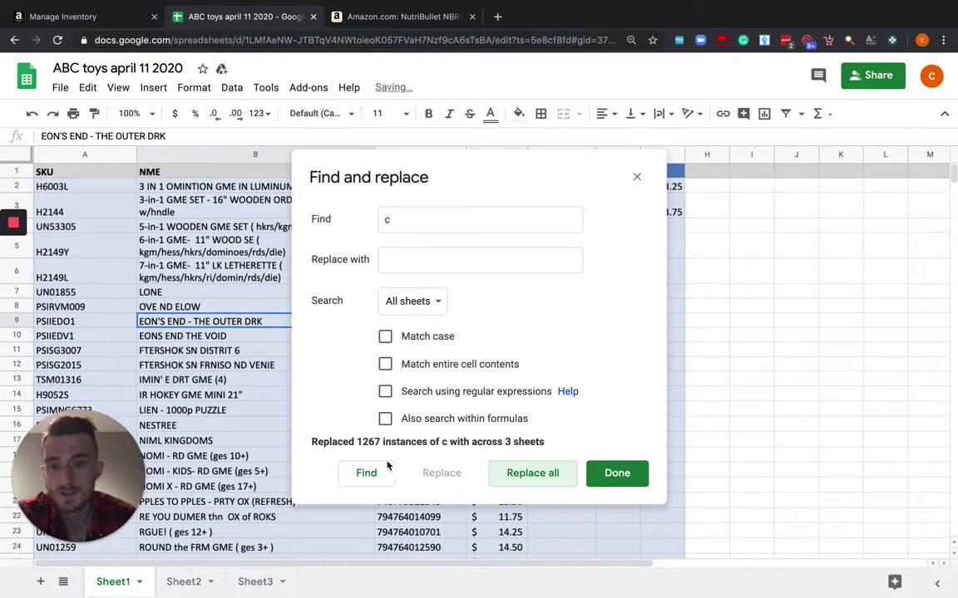
Step: Find every digit "1" across all sheets and replace it with nothing
double_click(388, 219)
key(BackSpace)
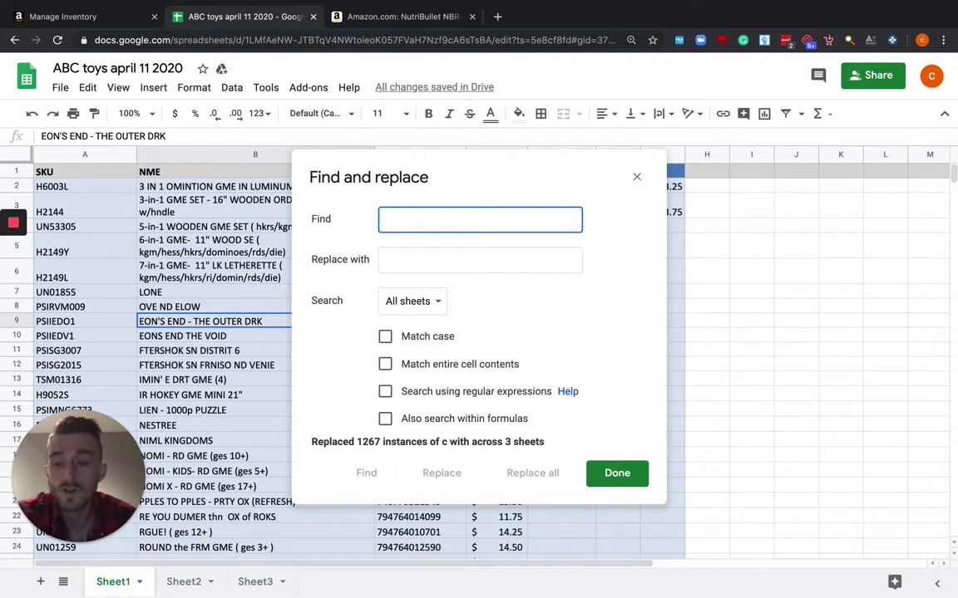
text(1)
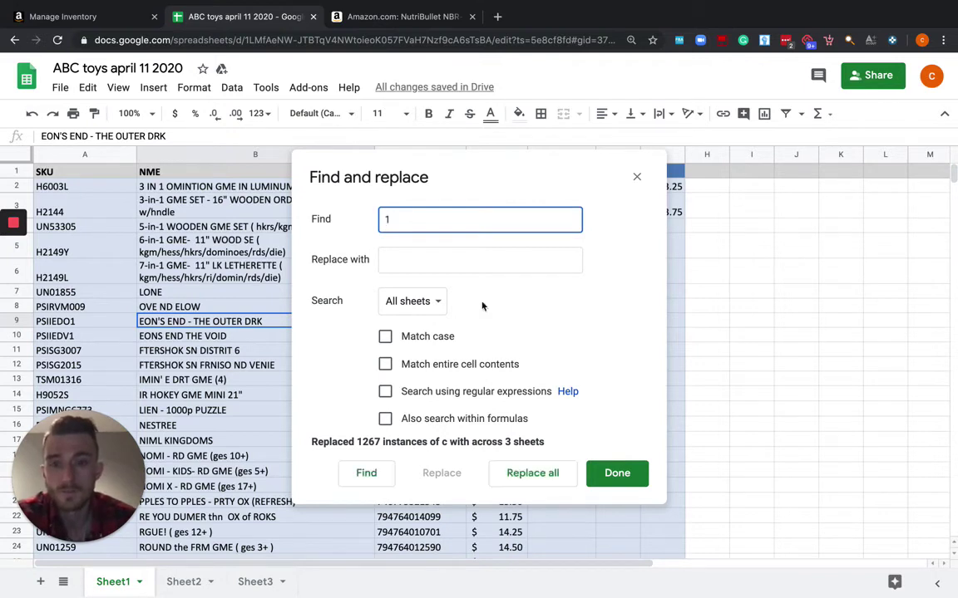
click(530, 473)
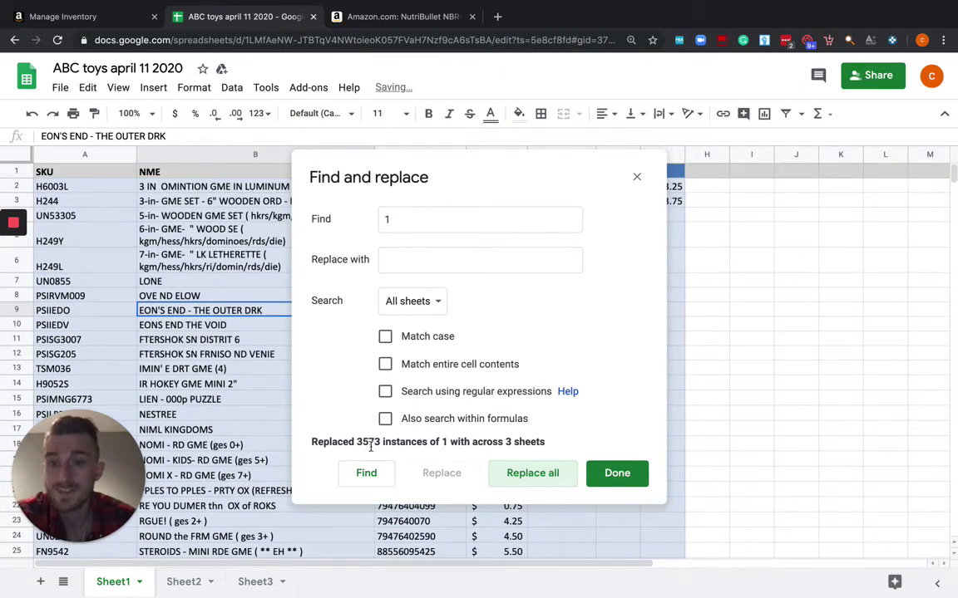
Step: Replace every period "." across all sheets with nothing, running the replacement twice, and close Find and replace
click(390, 220)
key(BackSpace)
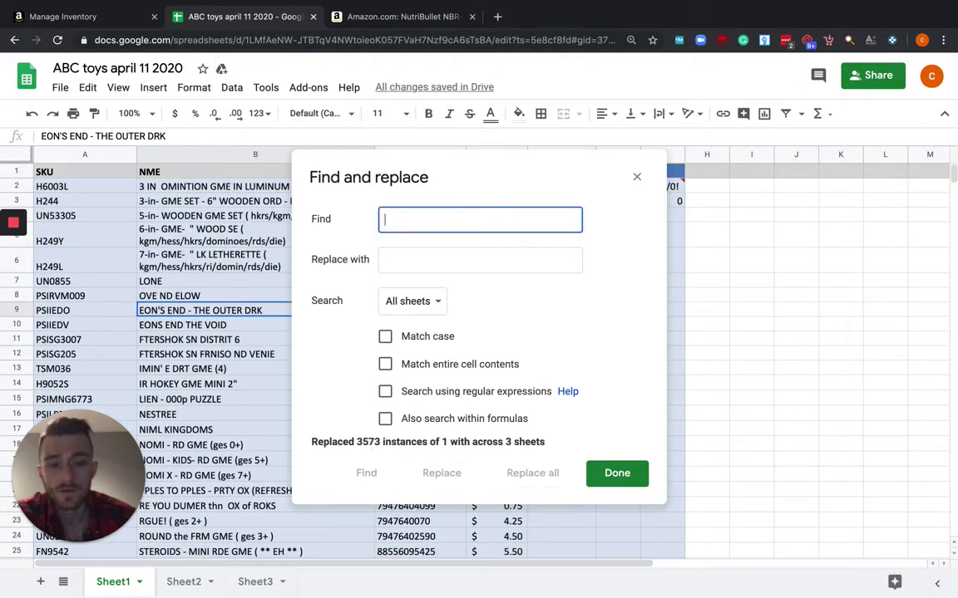
text(.)
click(539, 474)
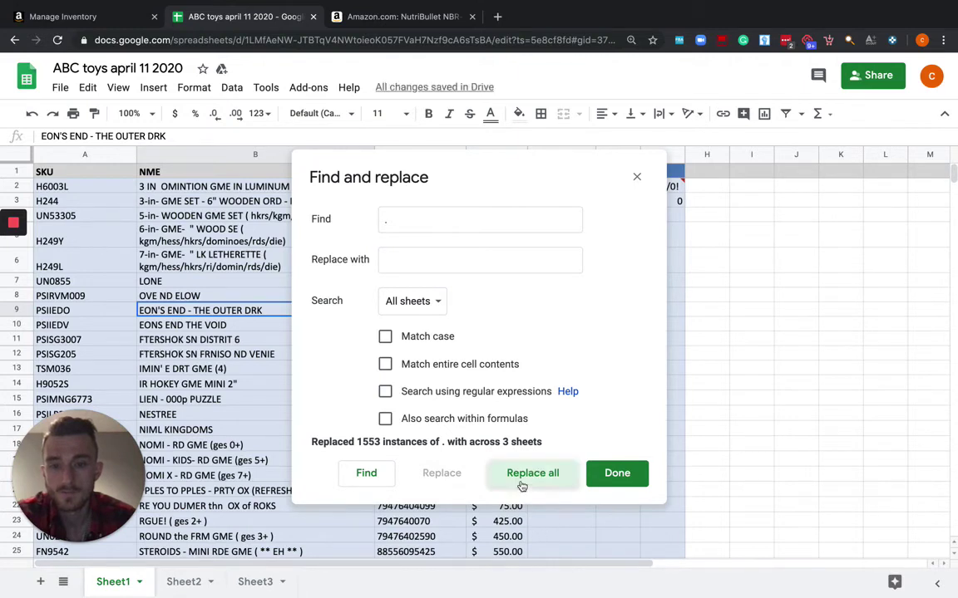
click(522, 482)
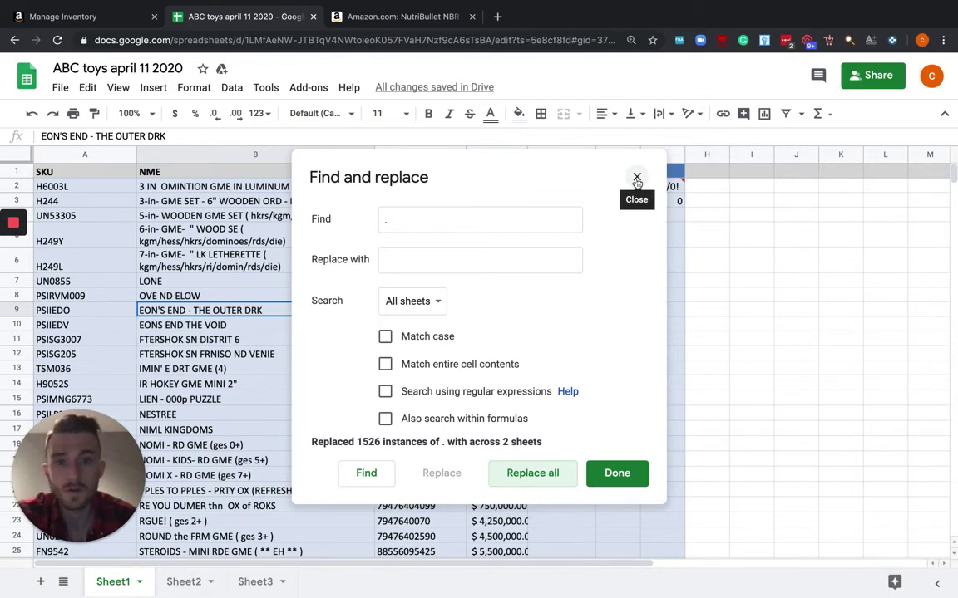
click(637, 180)
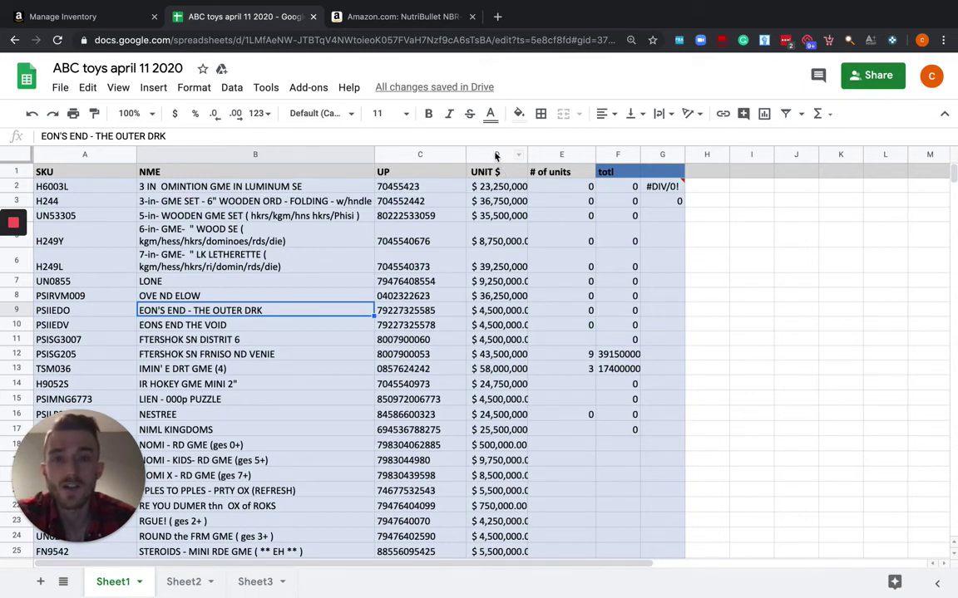
Step: Sort the sheet by the product name column B from A to Z, and again from Z to A
right_click(184, 156)
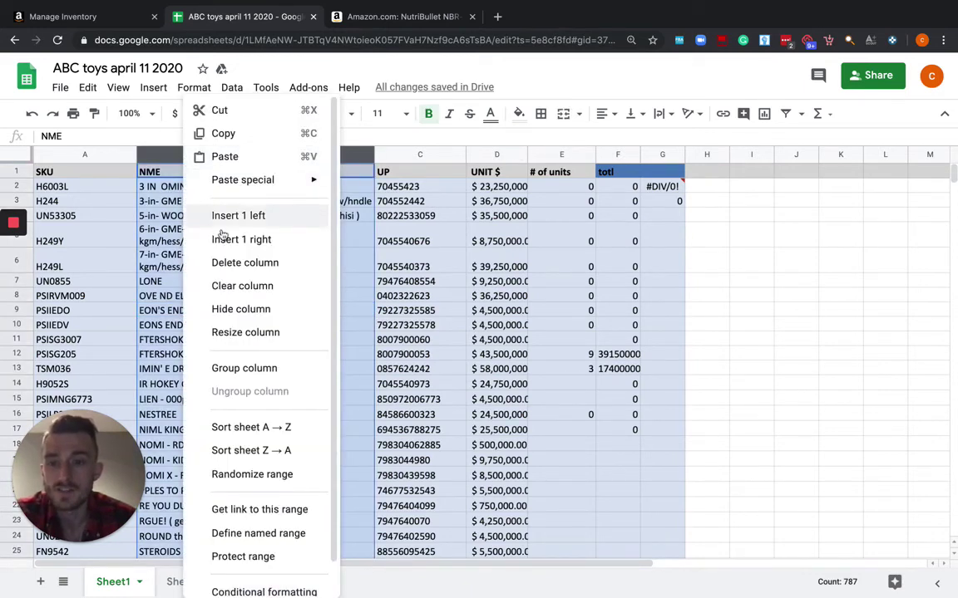
click(236, 430)
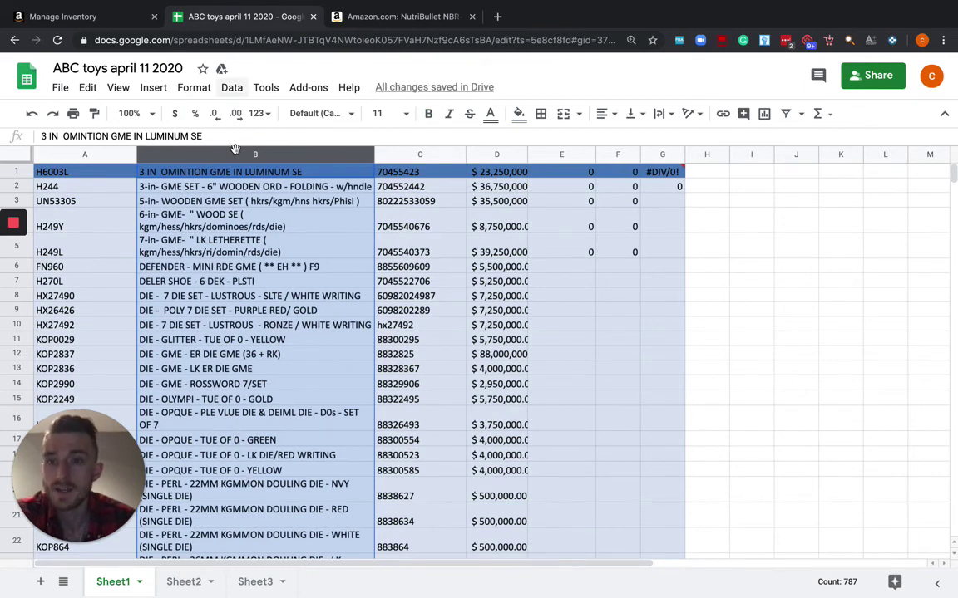
right_click(203, 151)
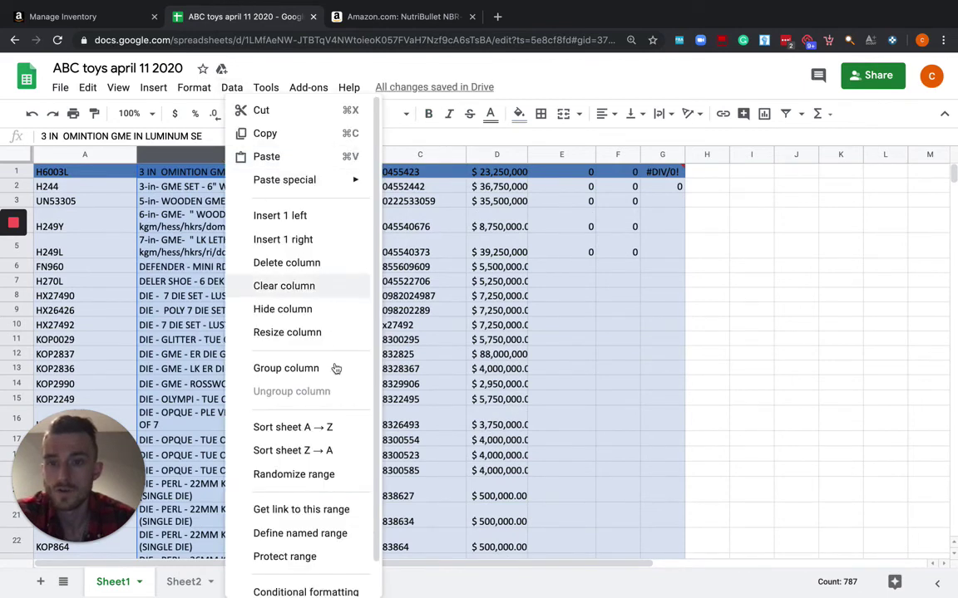
click(292, 451)
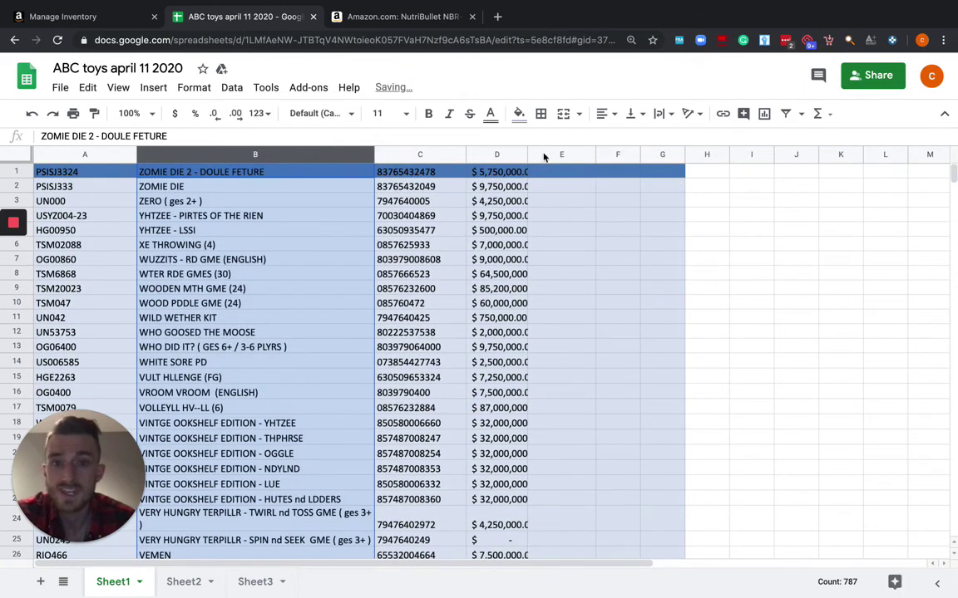
Step: Sort the sheet by the unit price column D from A to Z, and again from Z to A
click(498, 155)
right_click(500, 155)
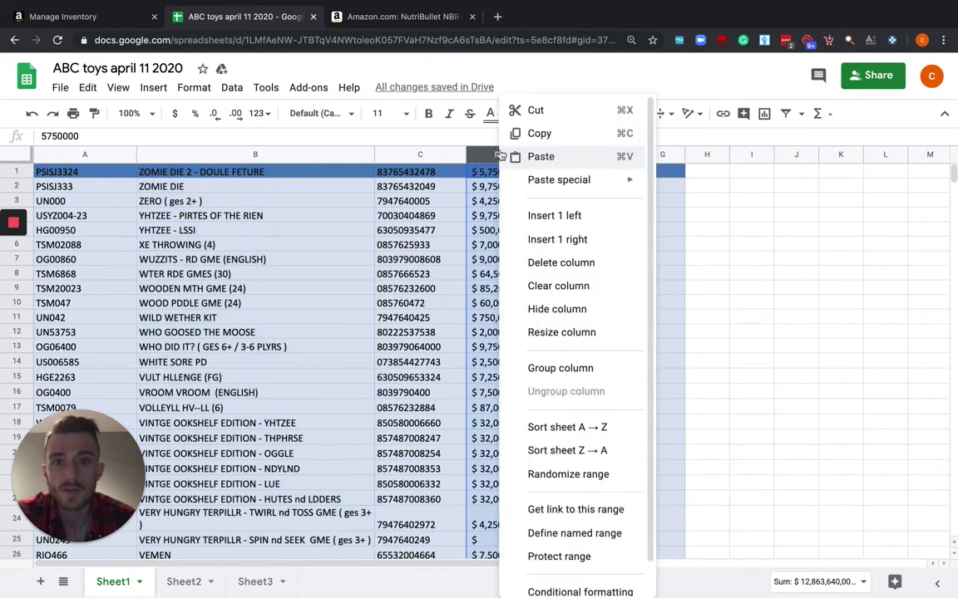
click(548, 432)
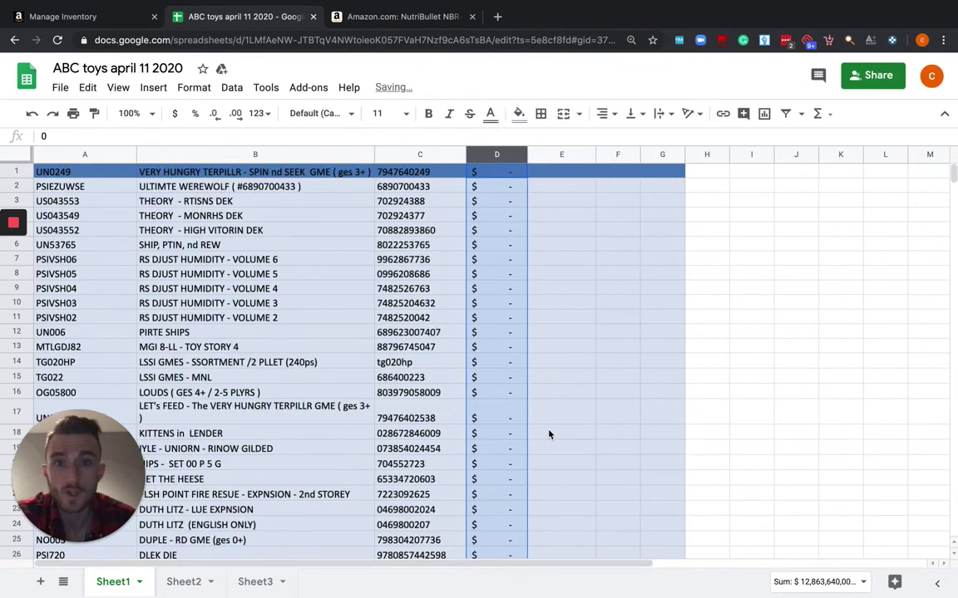
right_click(484, 157)
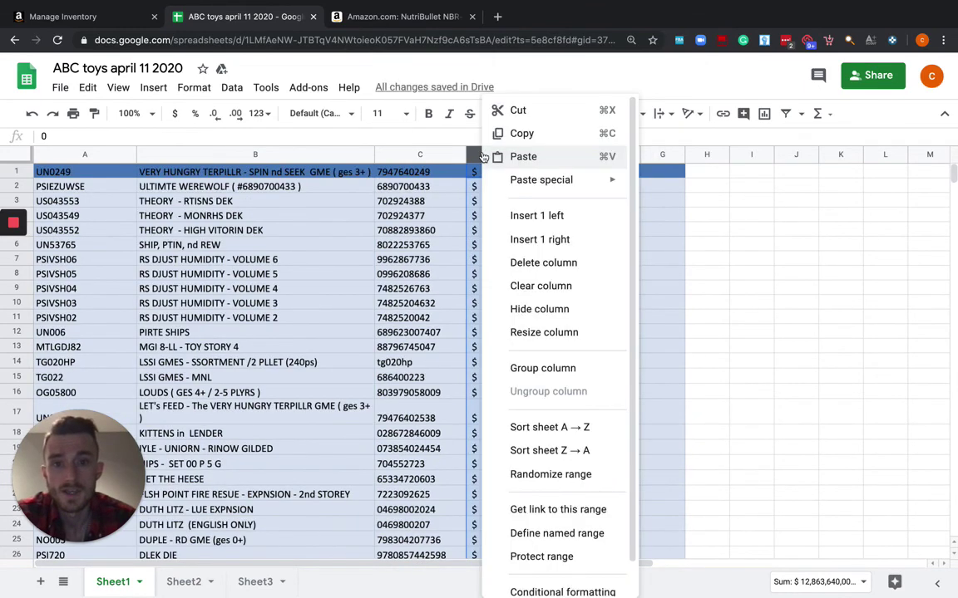
click(577, 451)
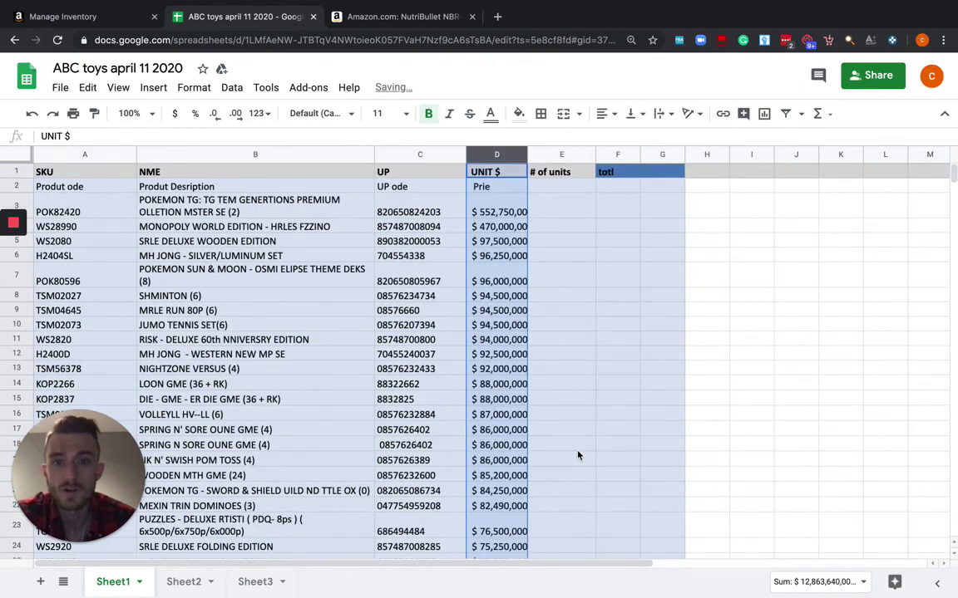